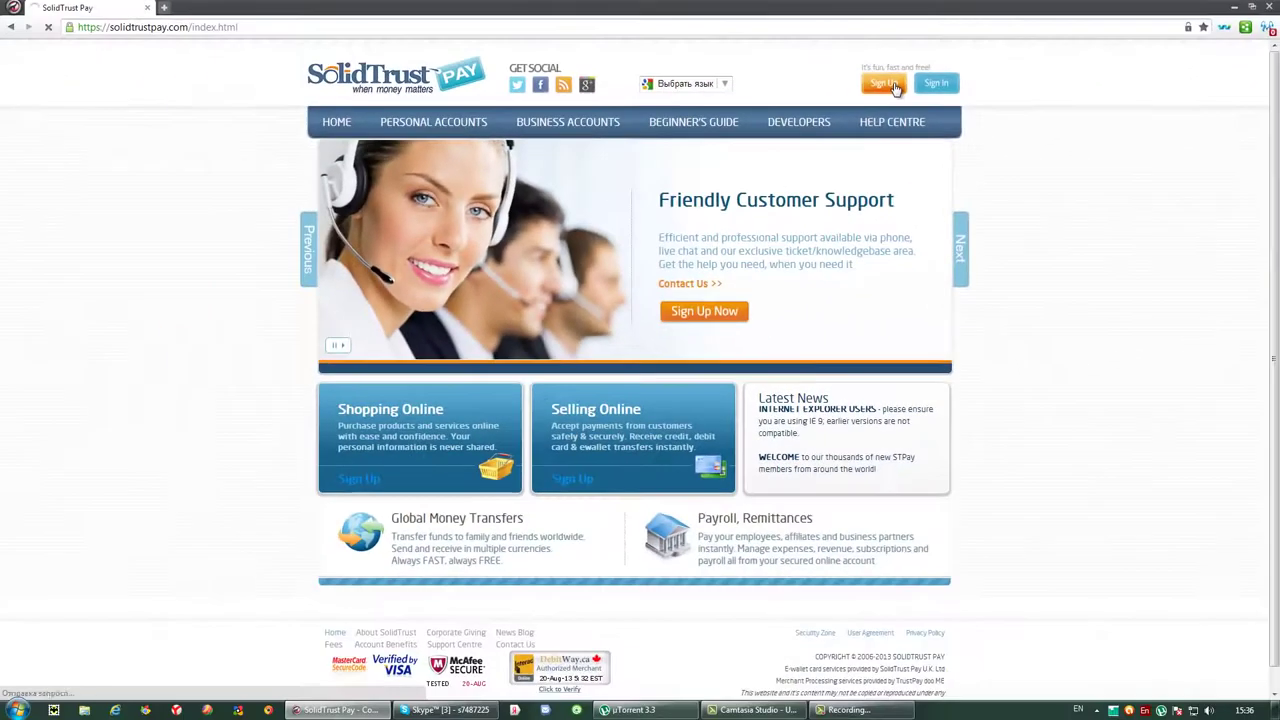
# - Open the new personal account signup form and review its required fields, present occupation choices and security settings
pyautogui.click(638, 178)
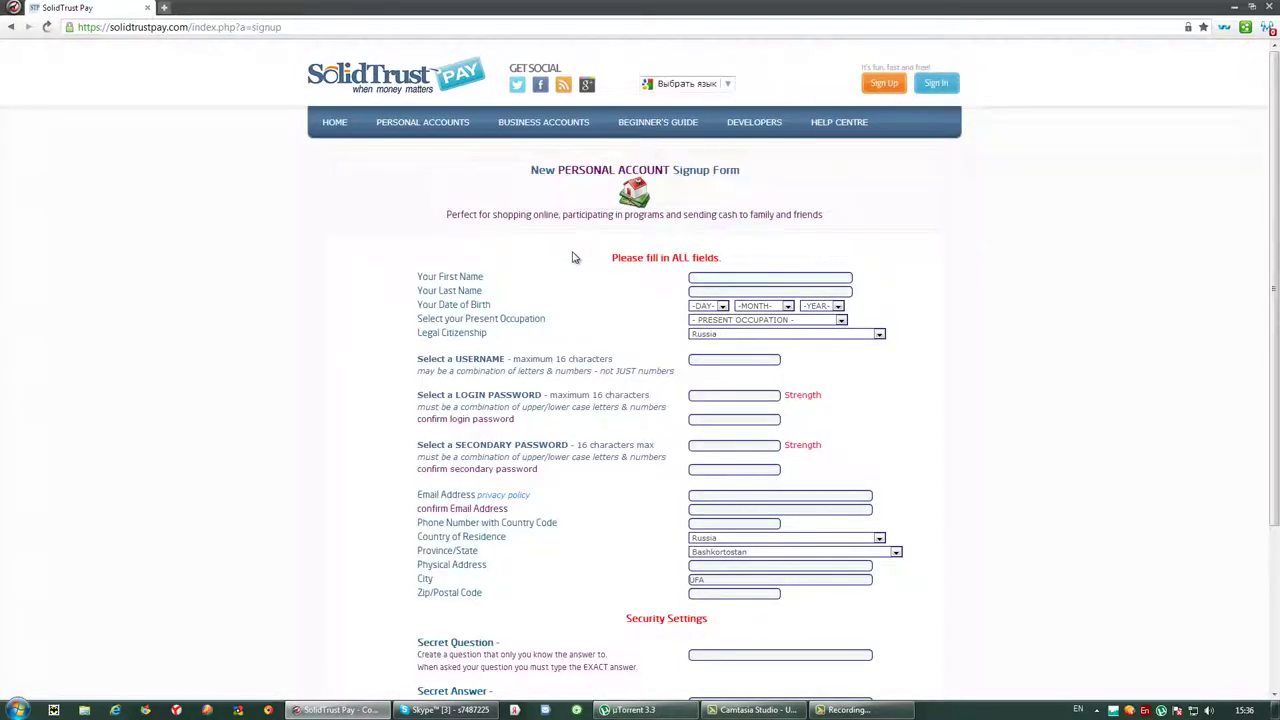
pyautogui.scroll(-3, 572, 258)
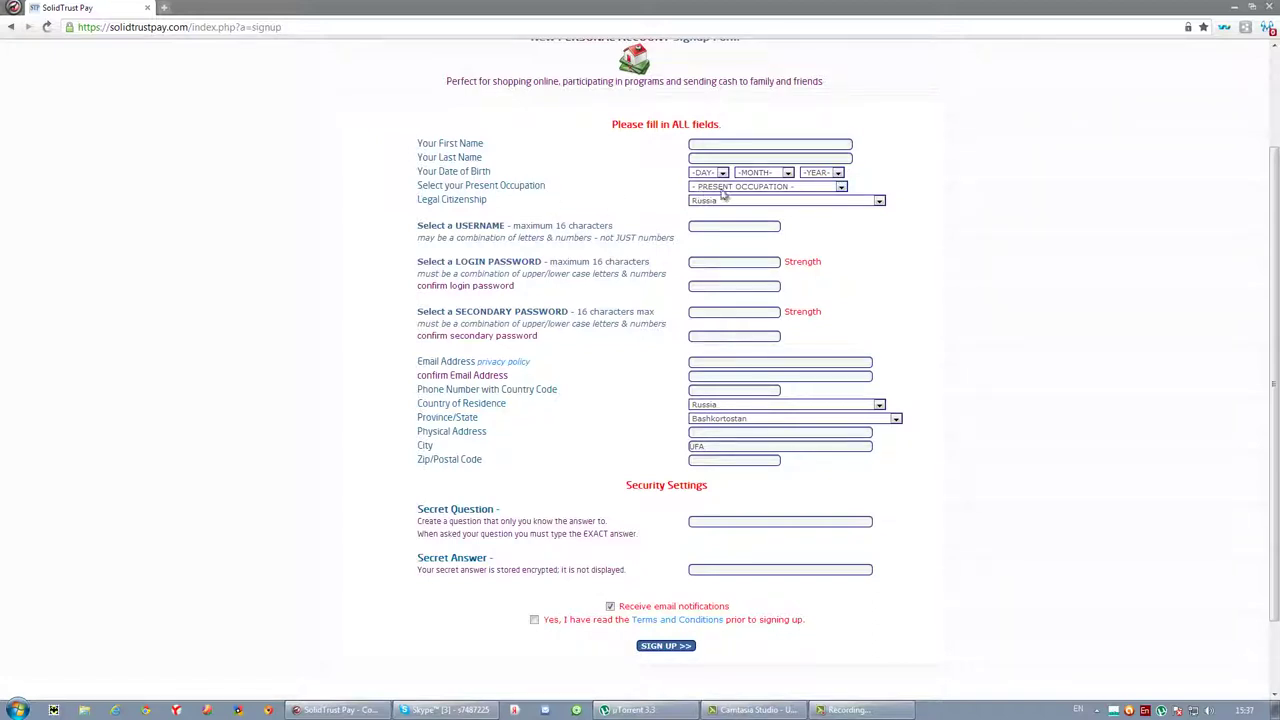
pyautogui.click(842, 188)
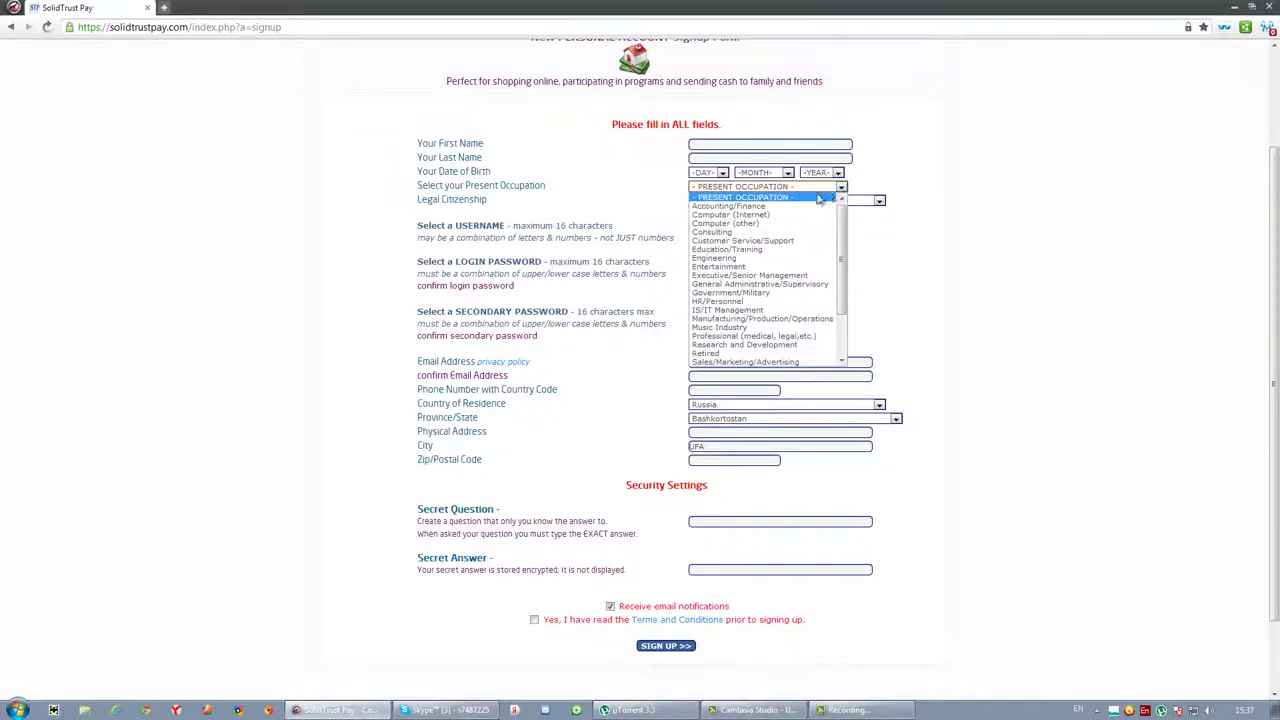
pyautogui.click(920, 258)
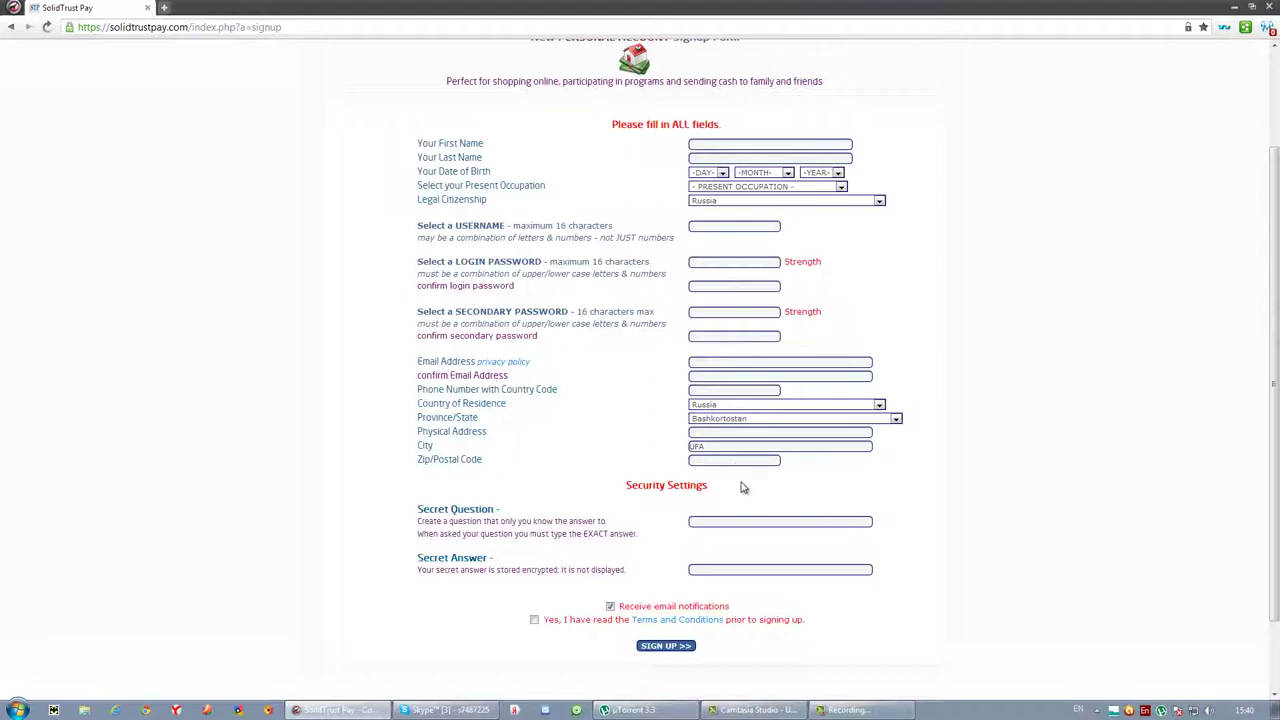
pyautogui.scroll(-1, 735, 477)
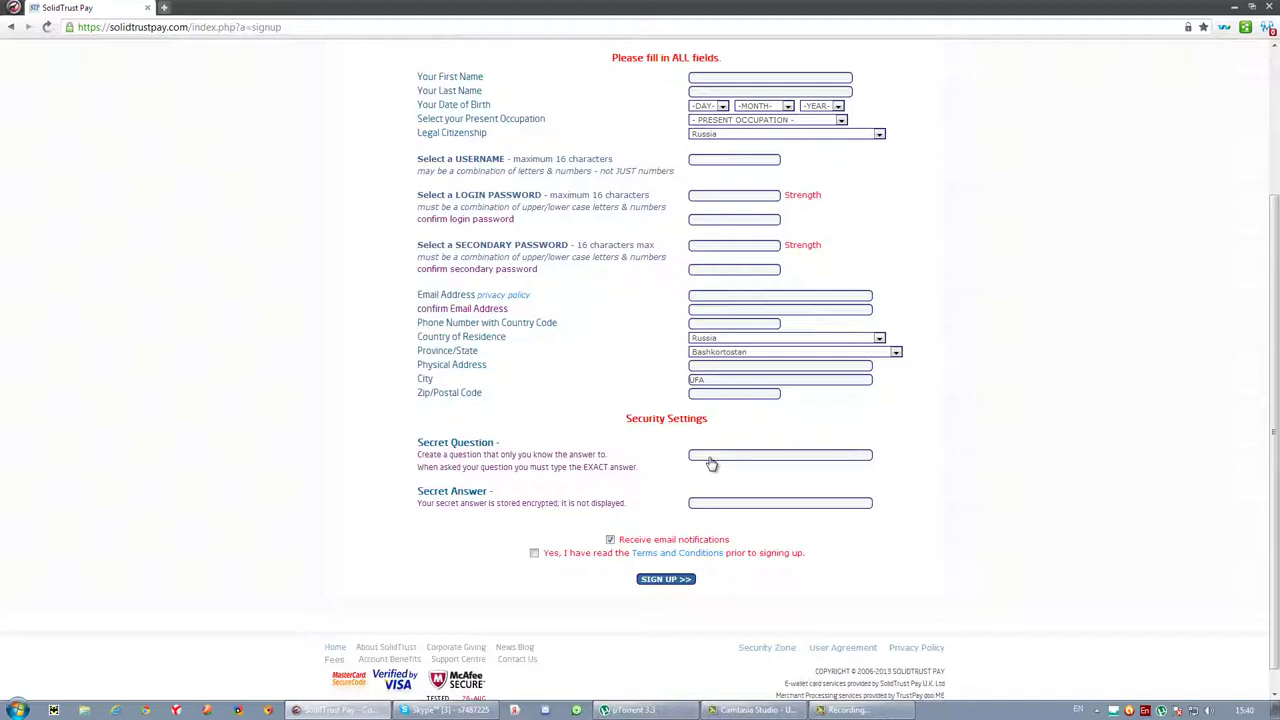
pyautogui.click(709, 458)
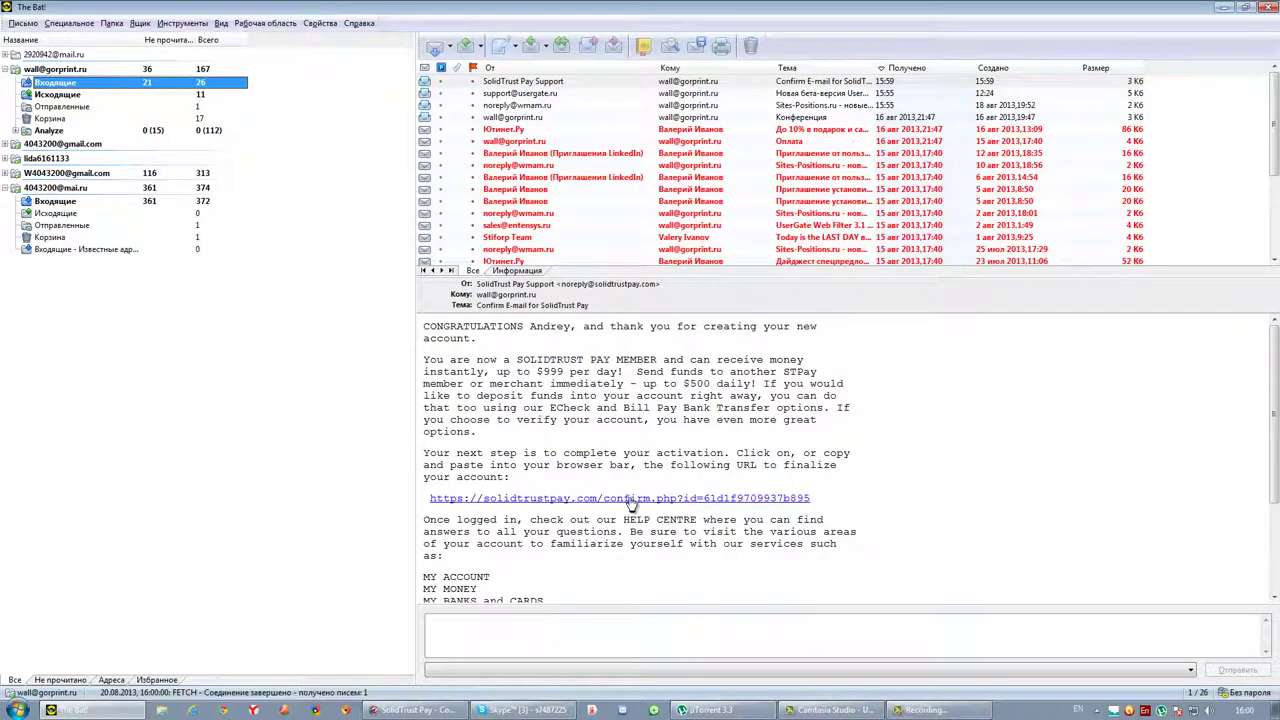
# - Activate the new account through the link in the confirmation e-mail and log in, saving the password in the browser
pyautogui.click(634, 503)
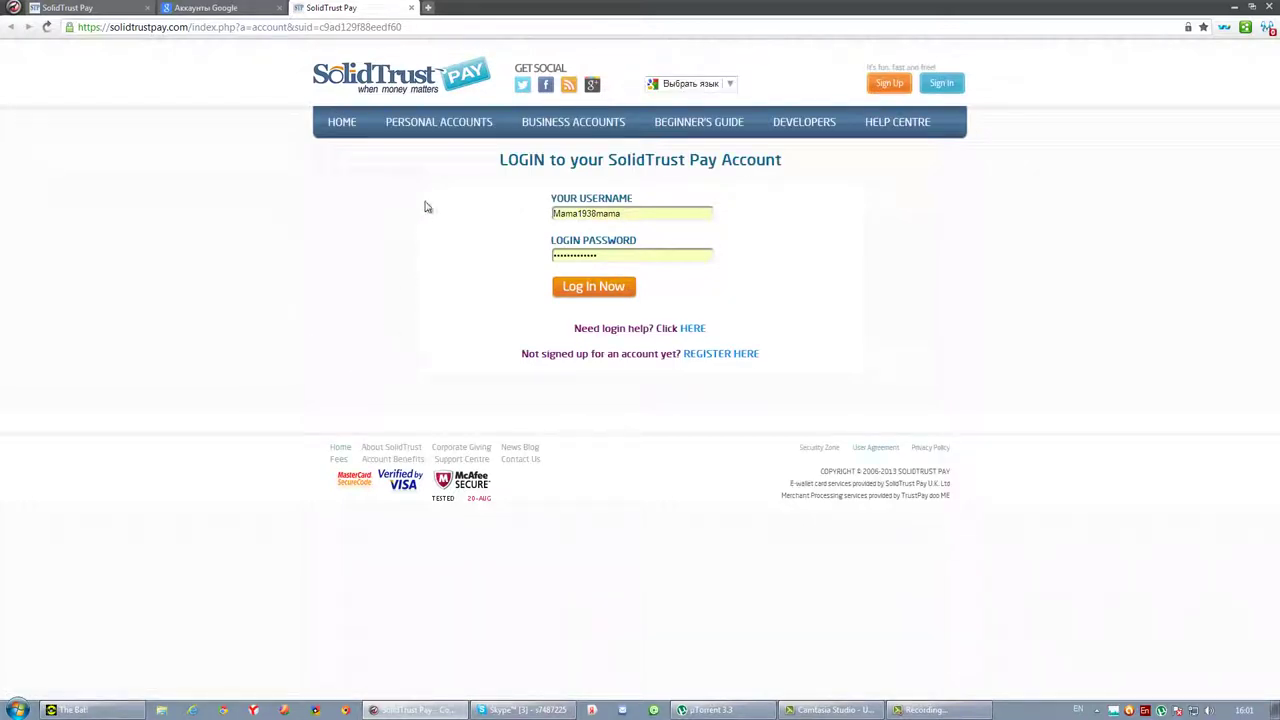
pyautogui.press('Return')
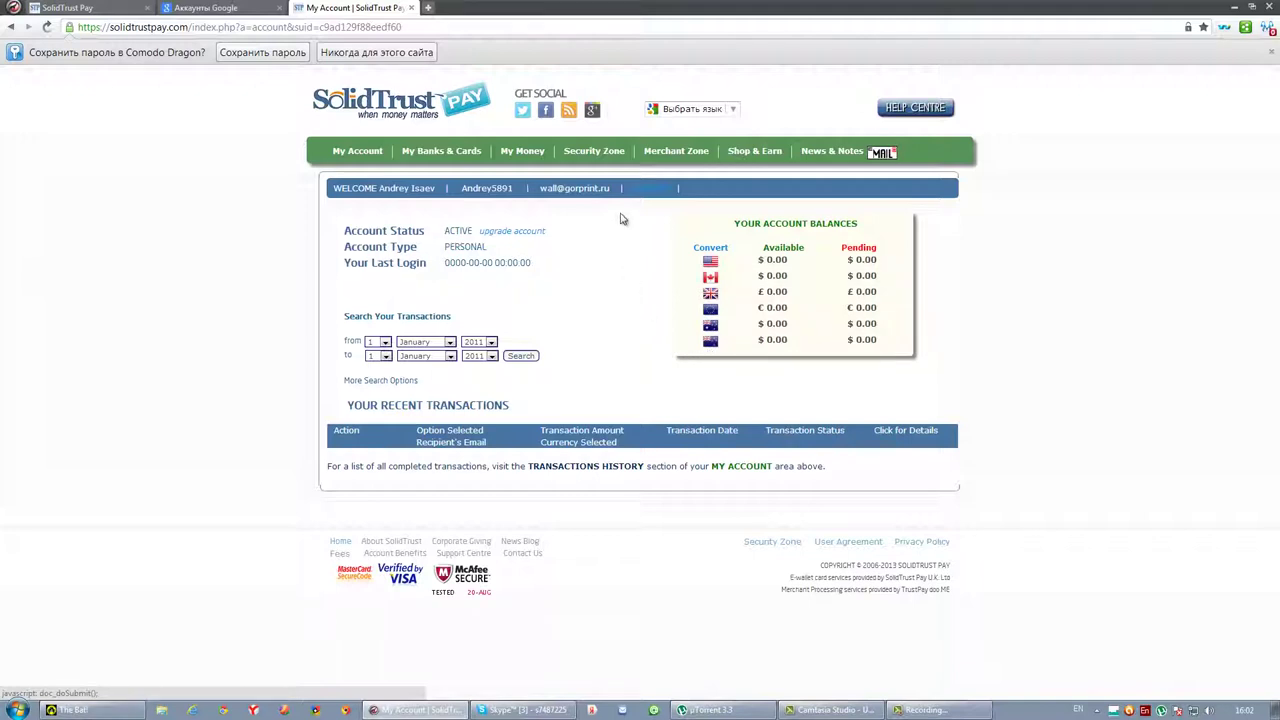
pyautogui.click(243, 52)
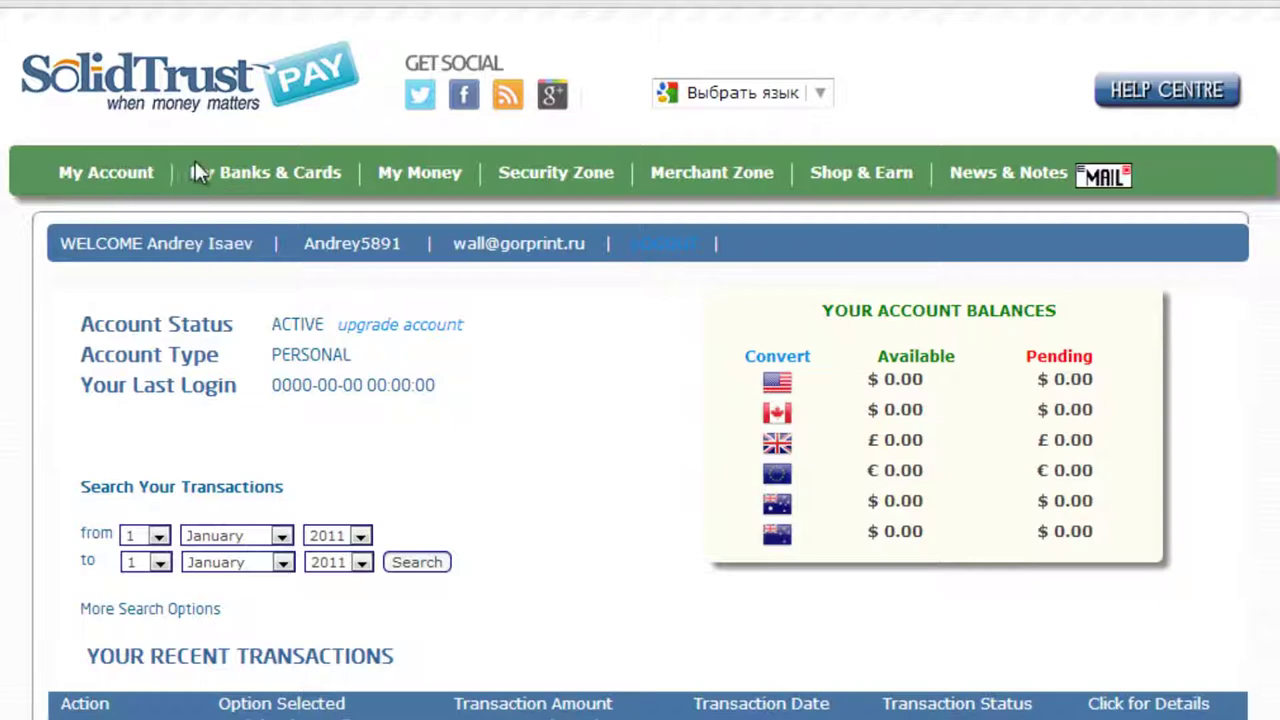
# - Open the form for adding a credit or debit card and choose MasterCard as the card type
pyautogui.moveTo(286, 176)
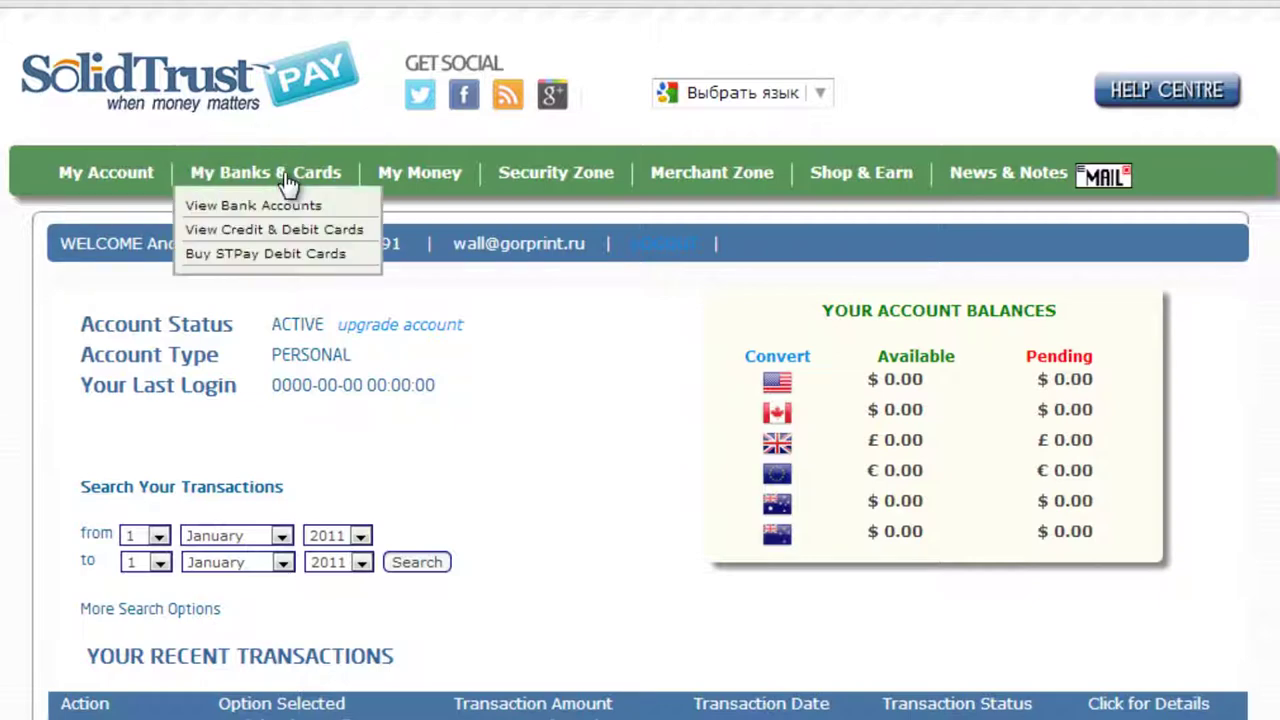
pyautogui.click(259, 238)
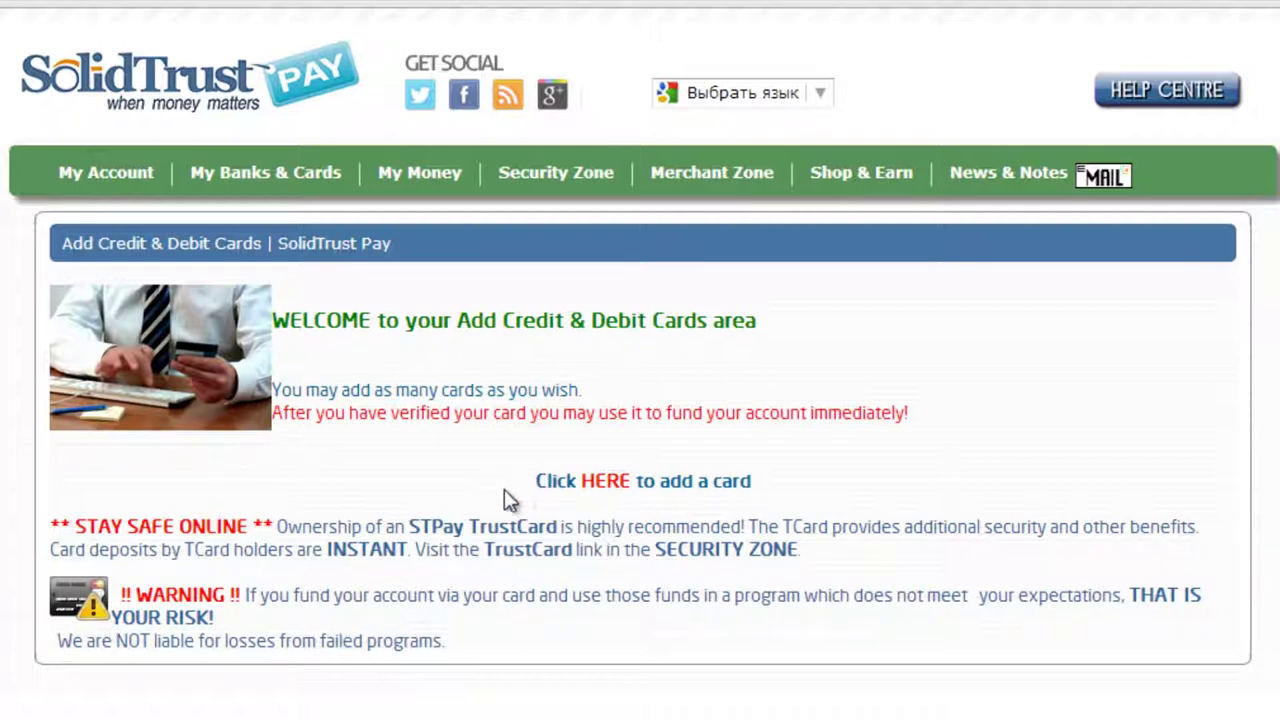
pyautogui.click(608, 482)
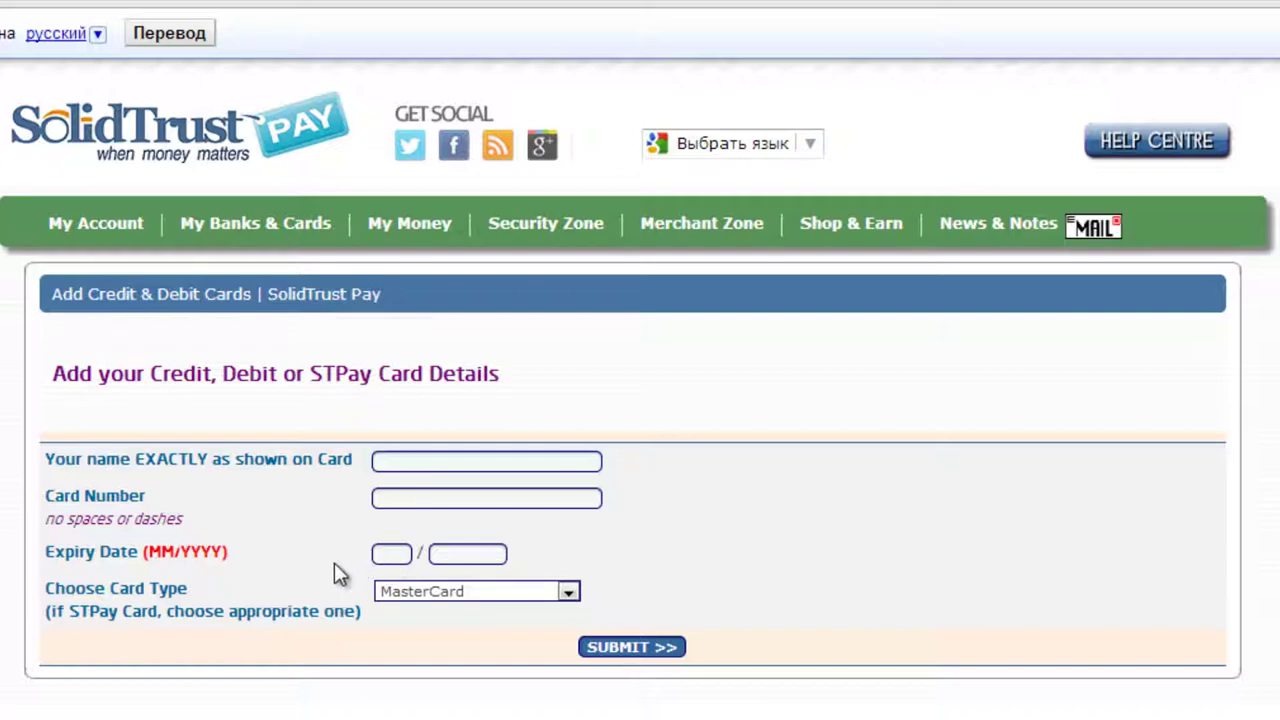
pyautogui.click(568, 596)
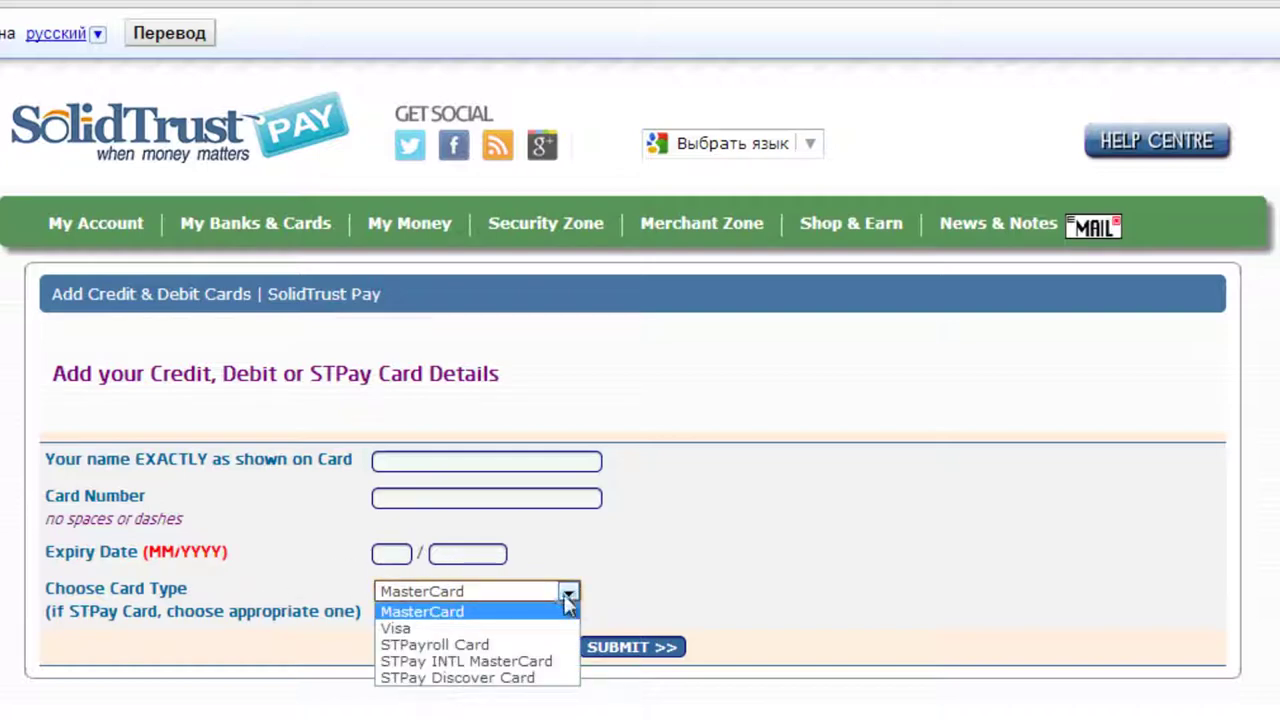
pyautogui.click(476, 611)
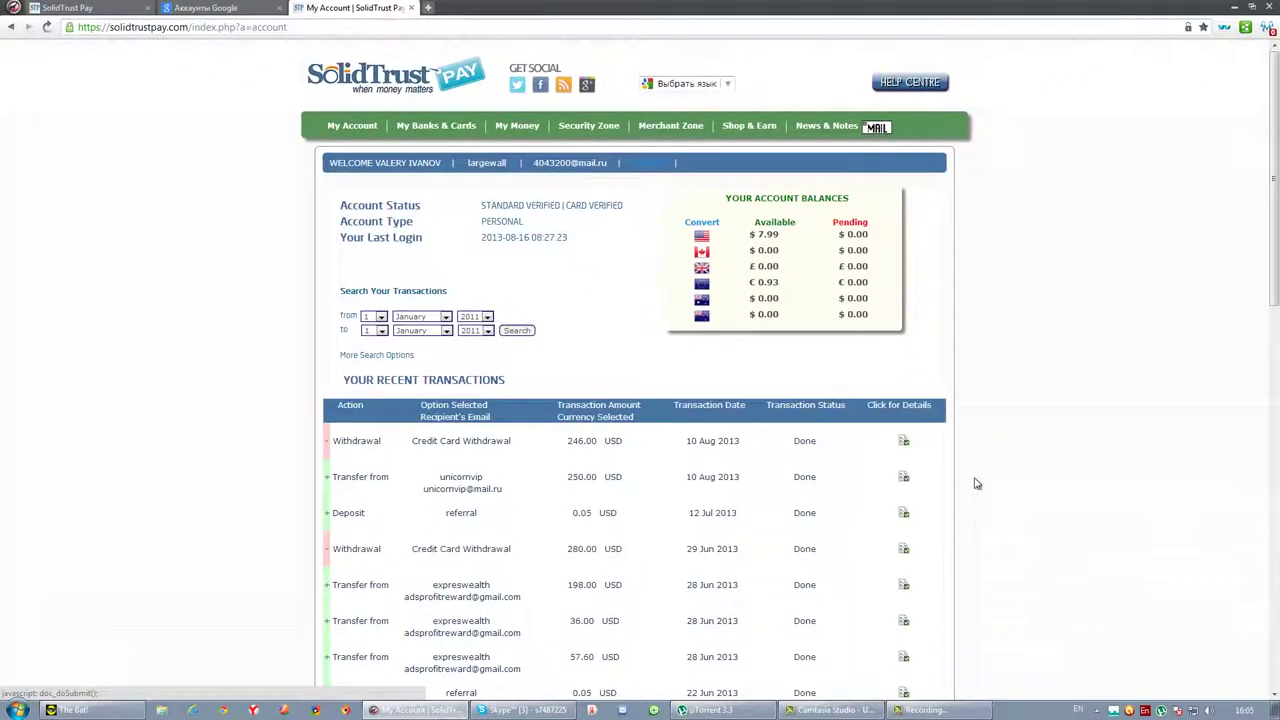
# - Open the list of credit and debit cards and start the instant verification of the unverified MasterCard
pyautogui.scroll(-3, 980, 495)
pyautogui.scroll(-1, 977, 484)
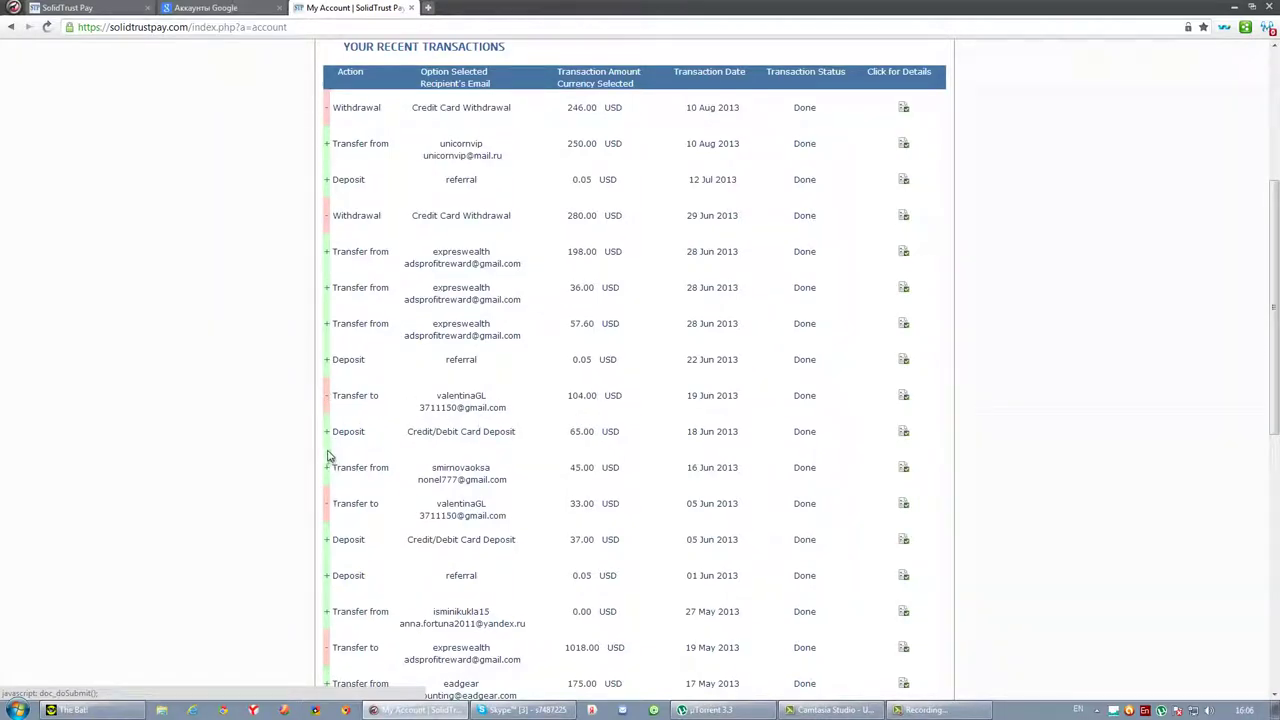
pyautogui.scroll(3, 338, 446)
pyautogui.scroll(1, 338, 446)
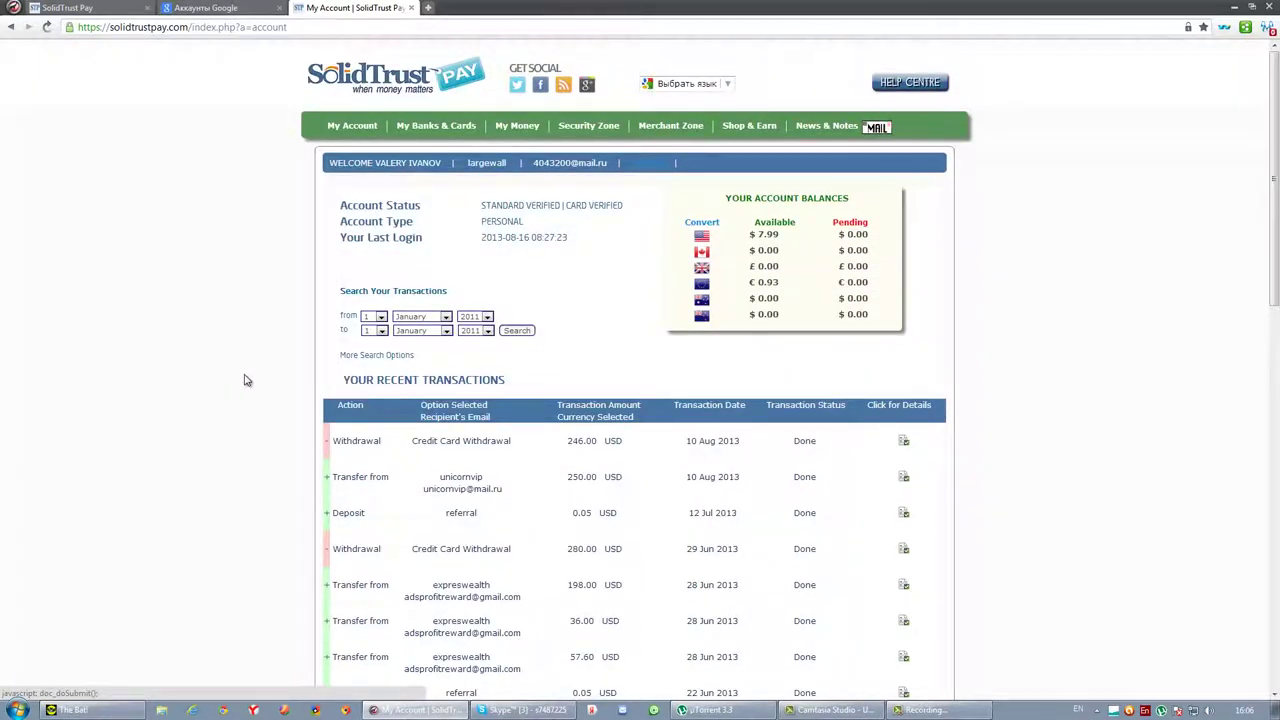
pyautogui.moveTo(458, 130)
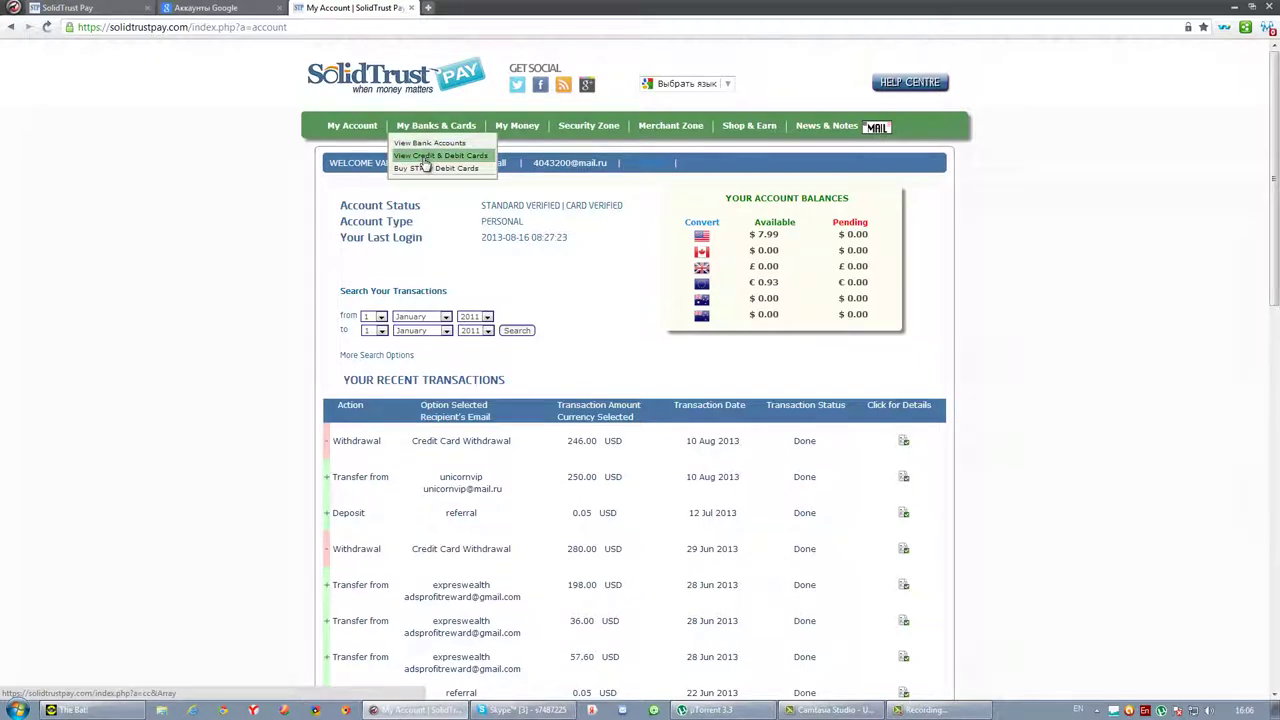
pyautogui.click(425, 162)
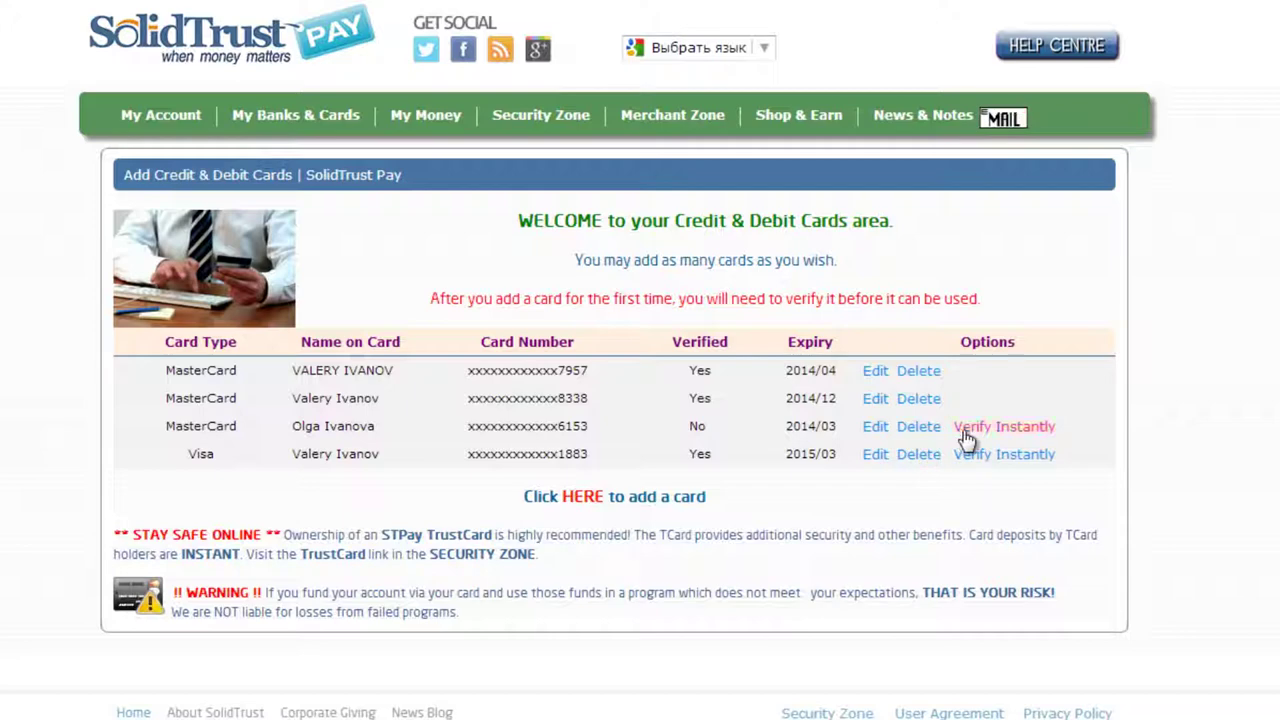
pyautogui.click(1036, 425)
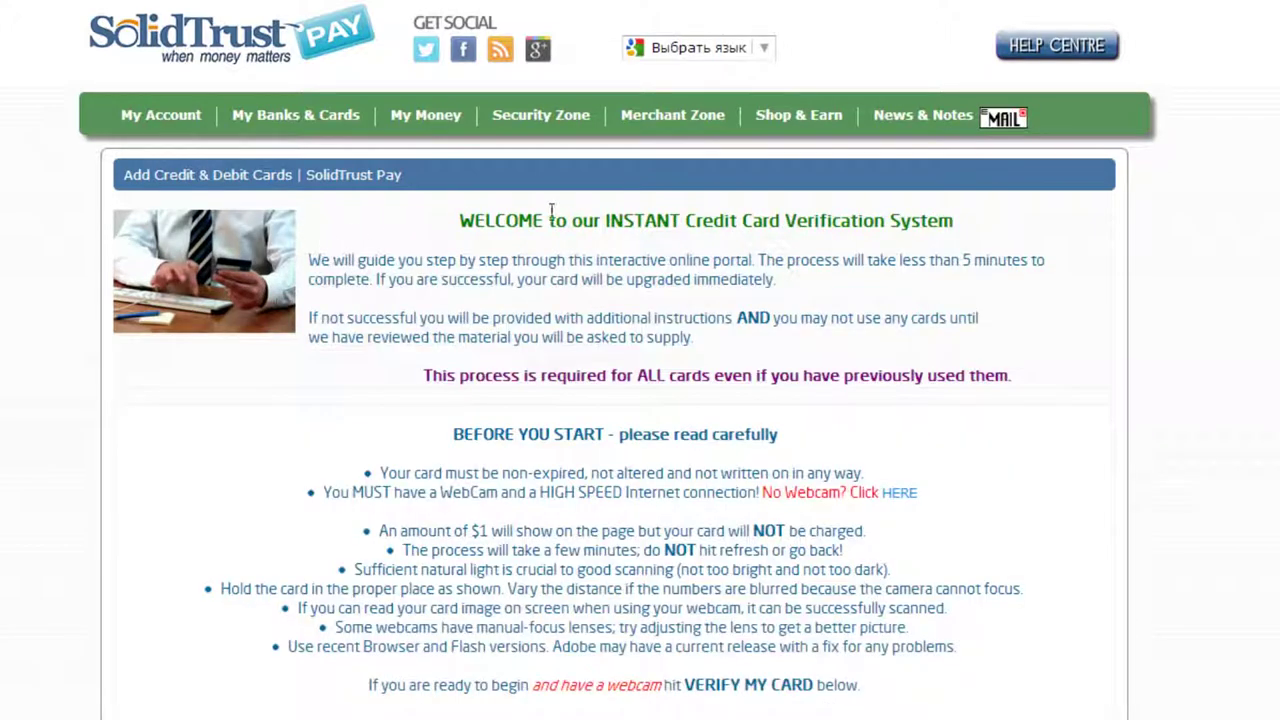
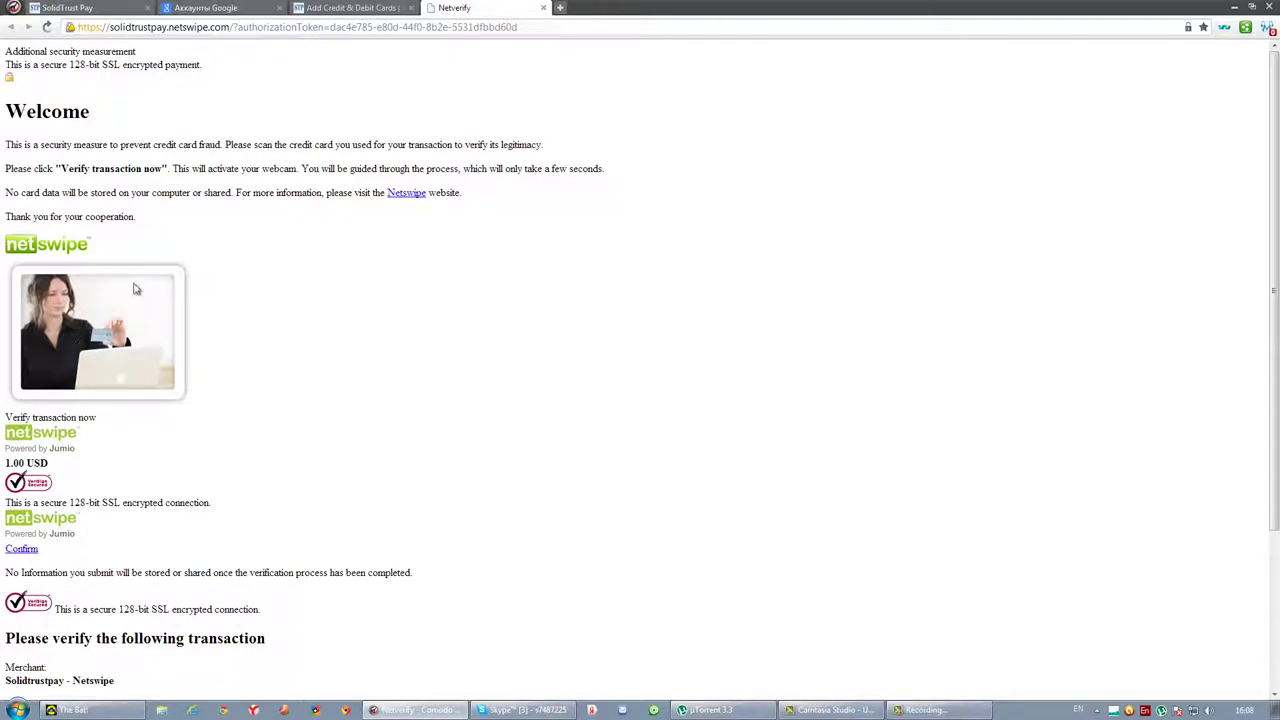
# - Return to the verification instructions, open the alternative for users without a webcam and choose Card Front Scan for Document 1
pyautogui.click(350, 14)
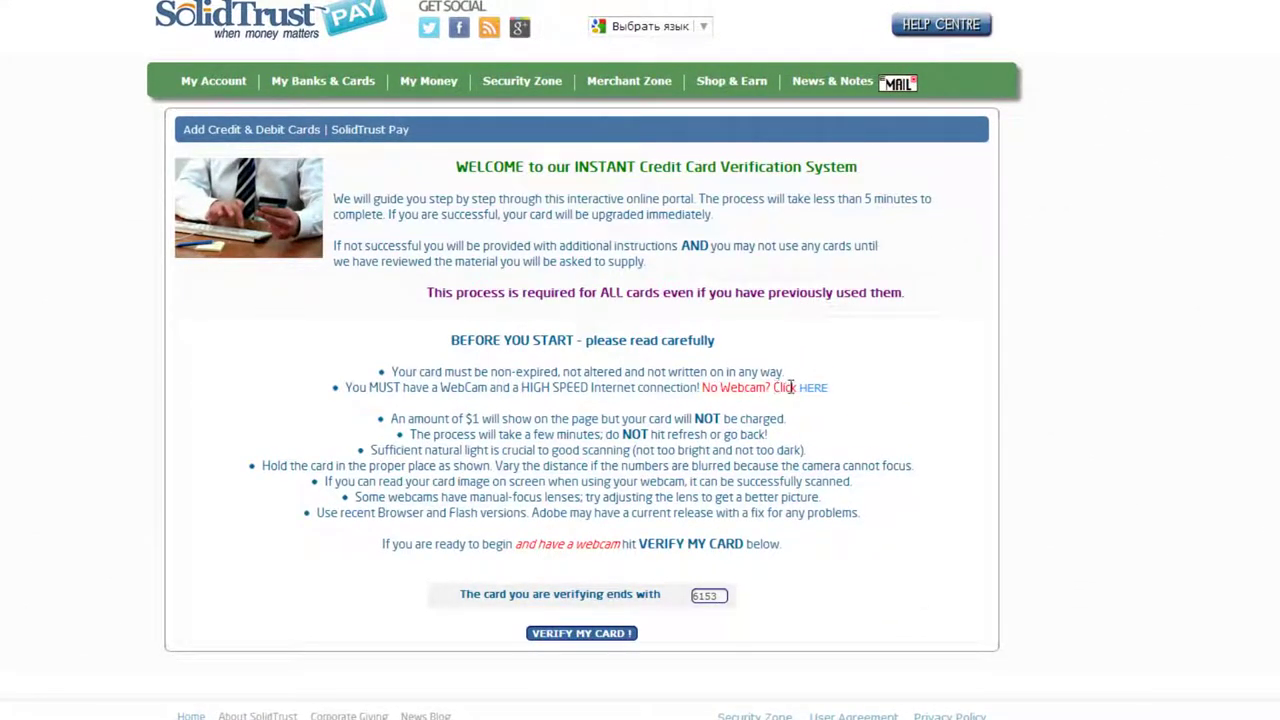
pyautogui.click(814, 390)
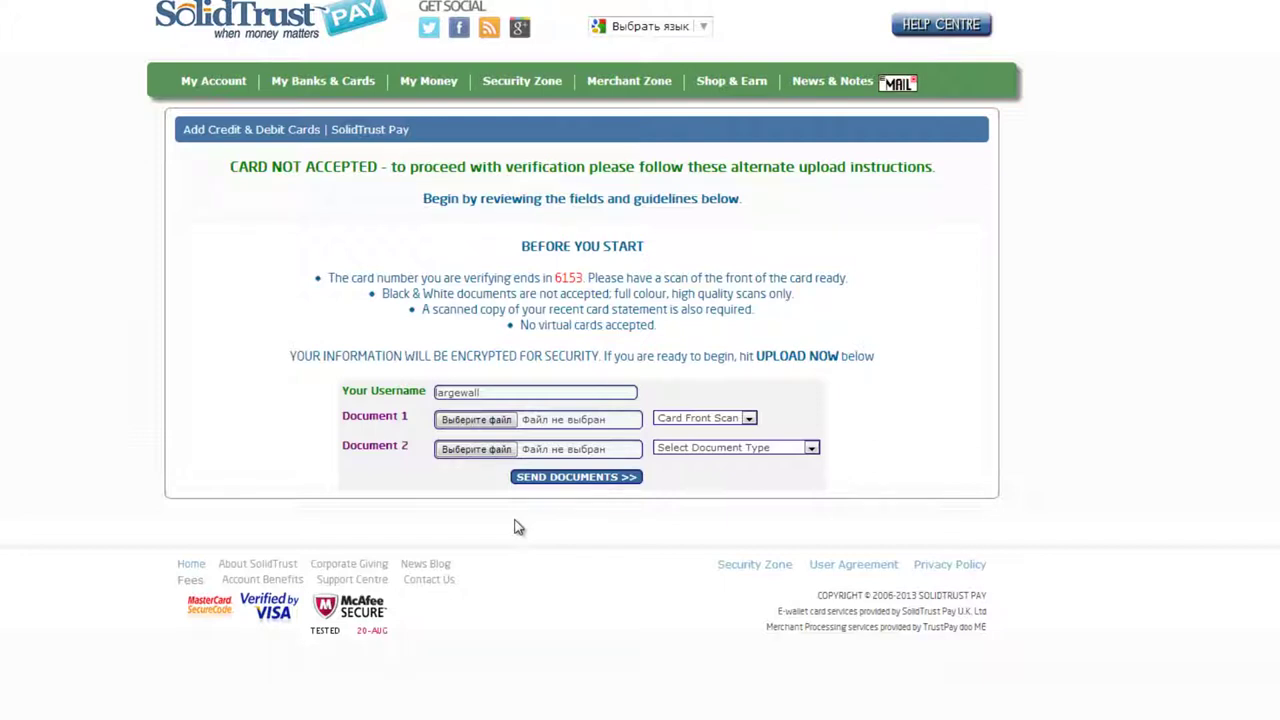
pyautogui.click(748, 420)
pyautogui.click(748, 432)
# - Check the cards' verification status in the credit and debit cards list, and open the account verification and upgrade page
pyautogui.moveTo(330, 90)
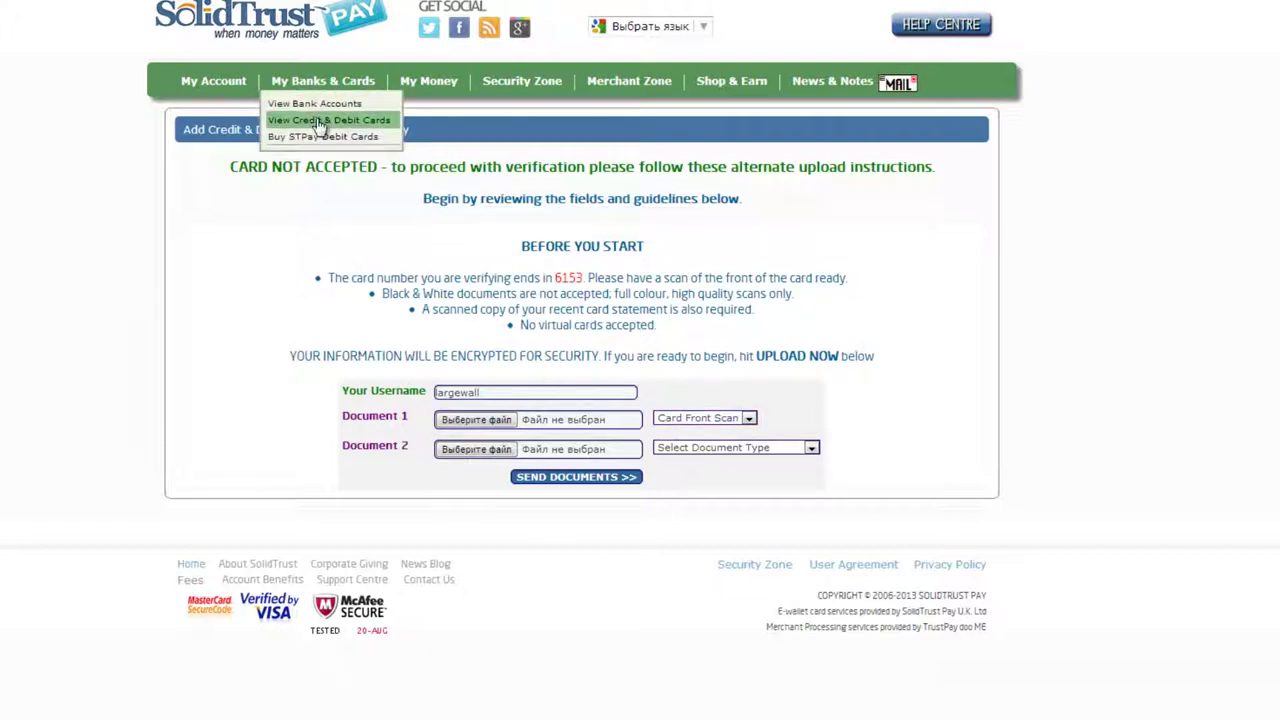
pyautogui.click(320, 121)
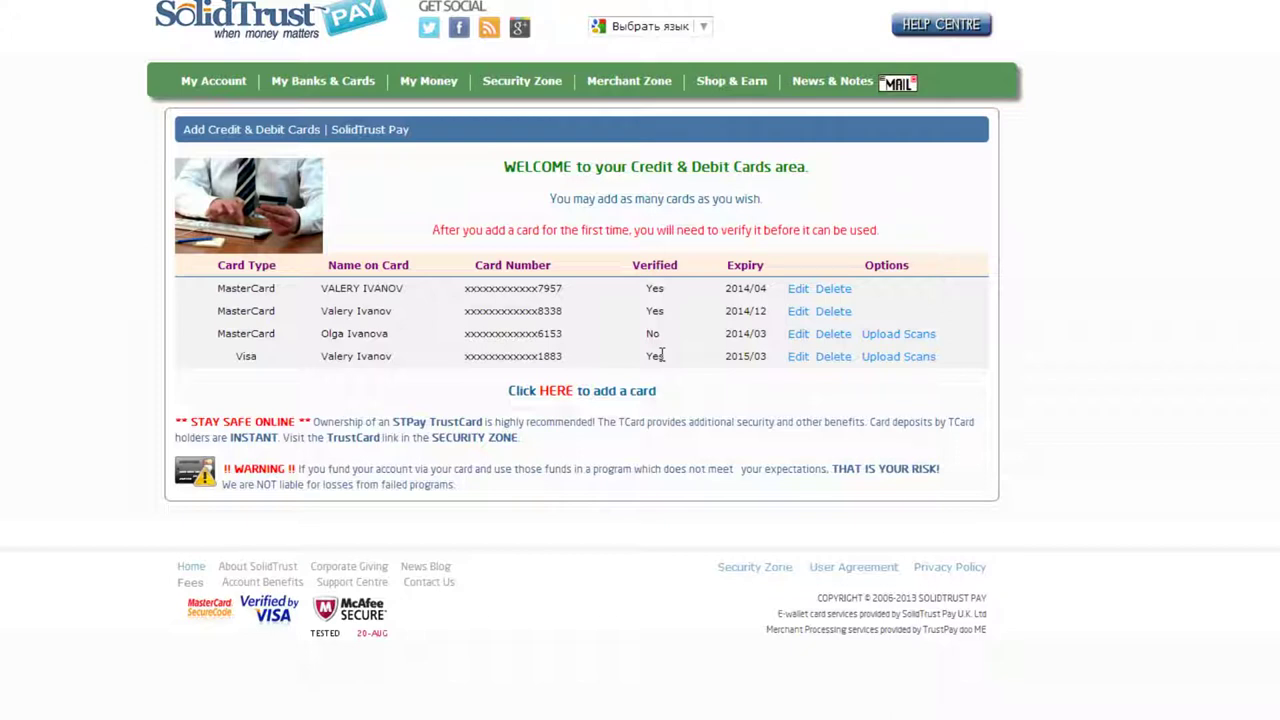
pyautogui.moveTo(215, 87)
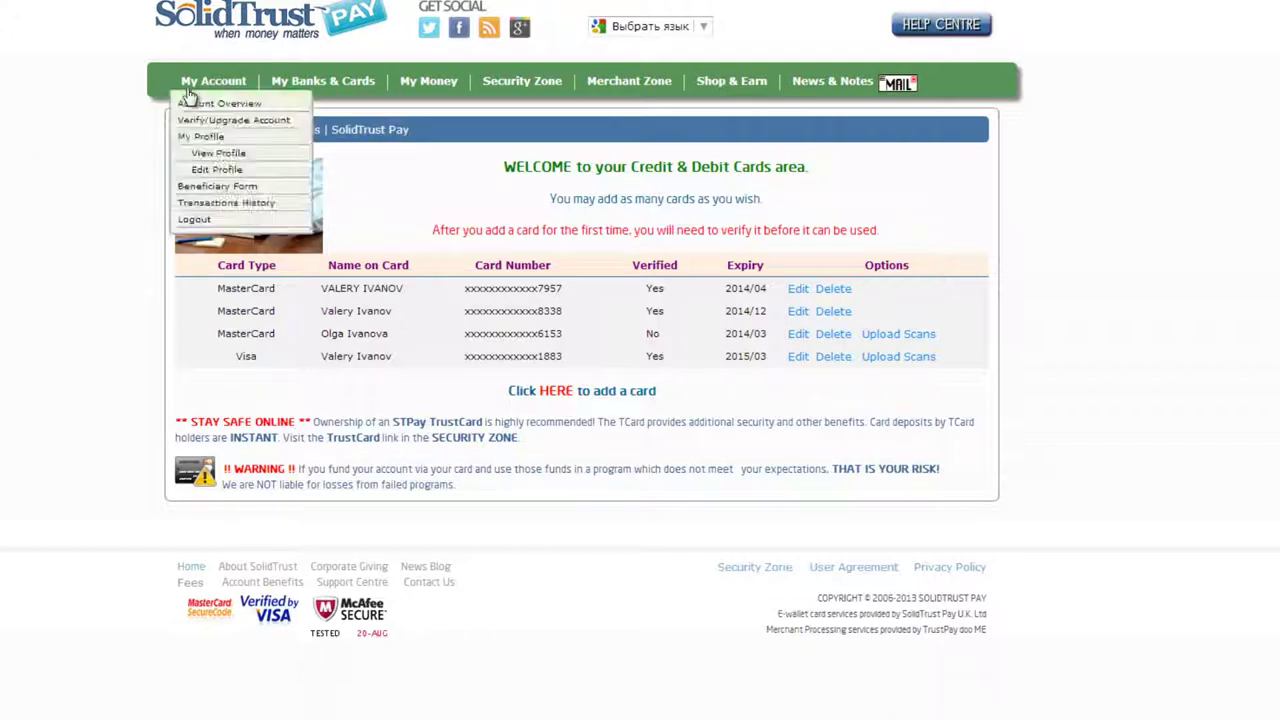
pyautogui.click(180, 118)
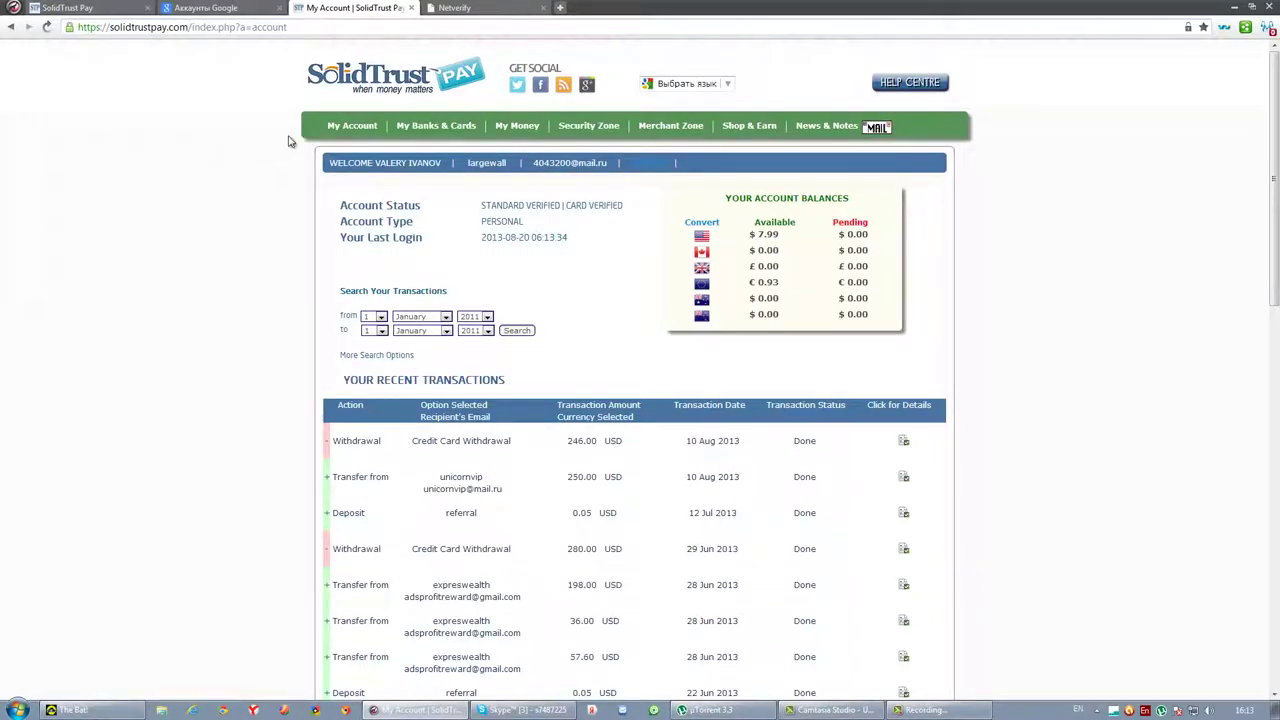
# - Start a deposit into the account and select USD as the transaction currency
pyautogui.moveTo(333, 132)
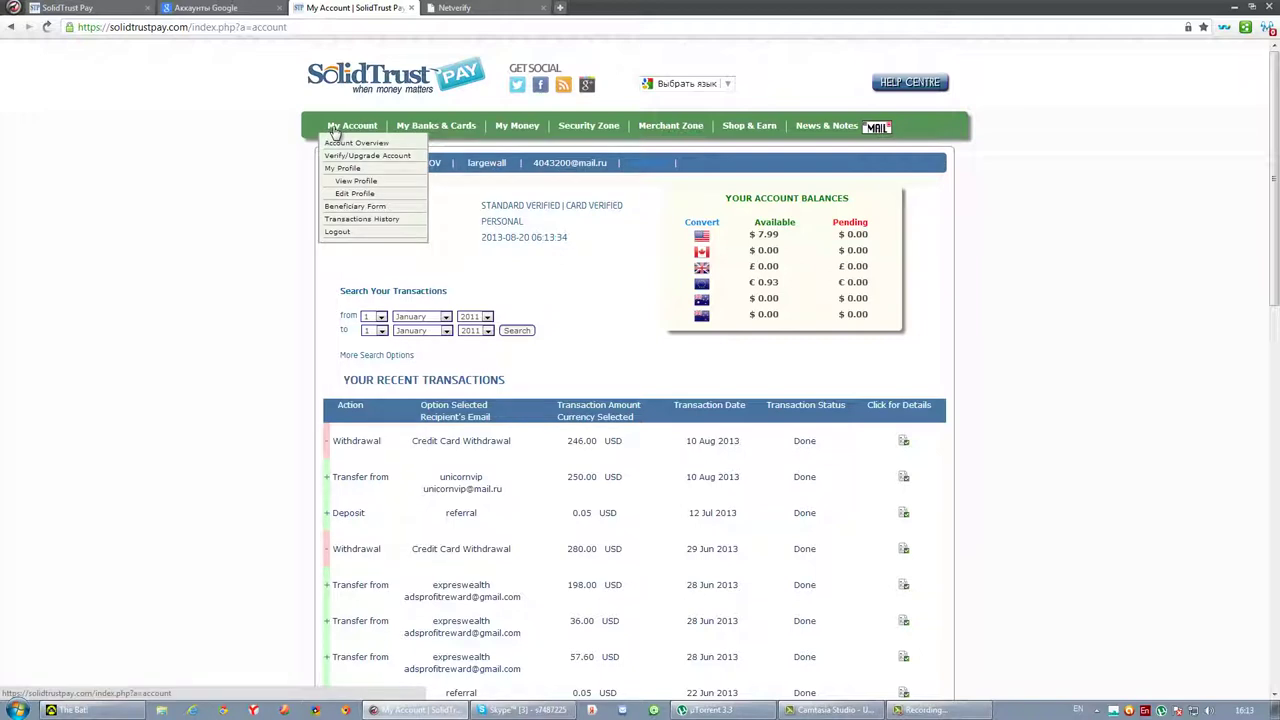
pyautogui.moveTo(515, 131)
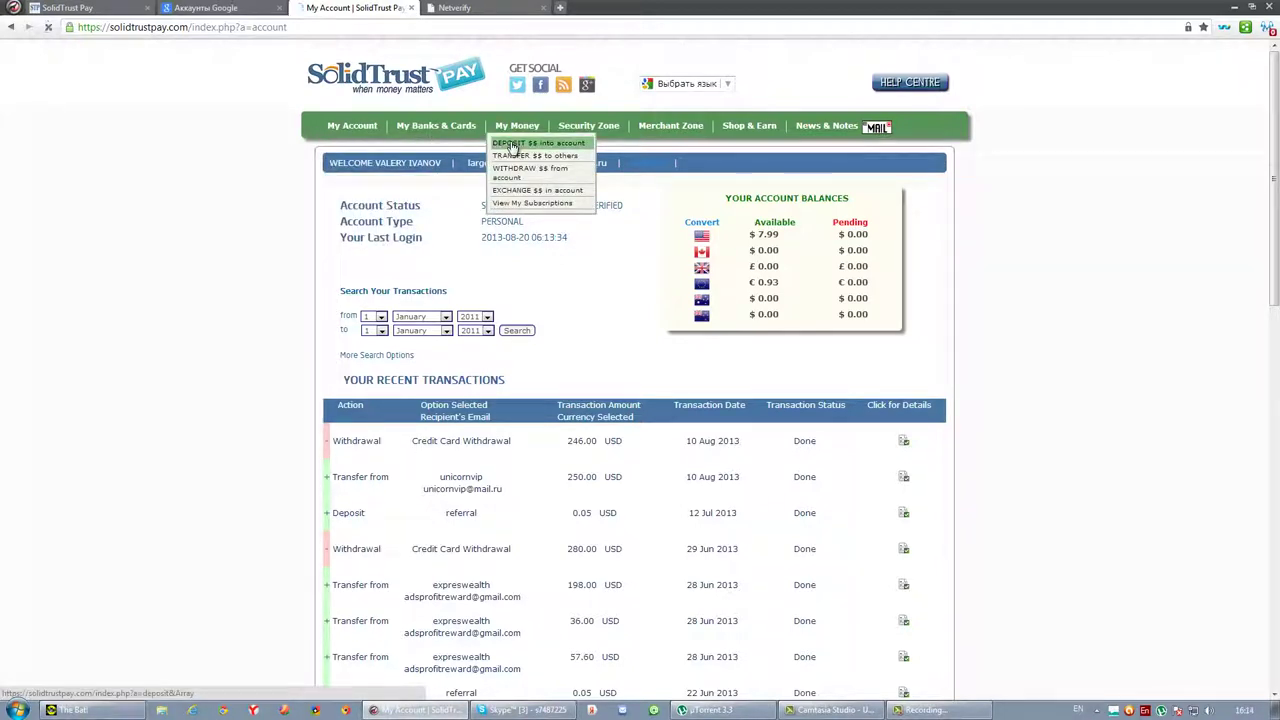
pyautogui.click(512, 146)
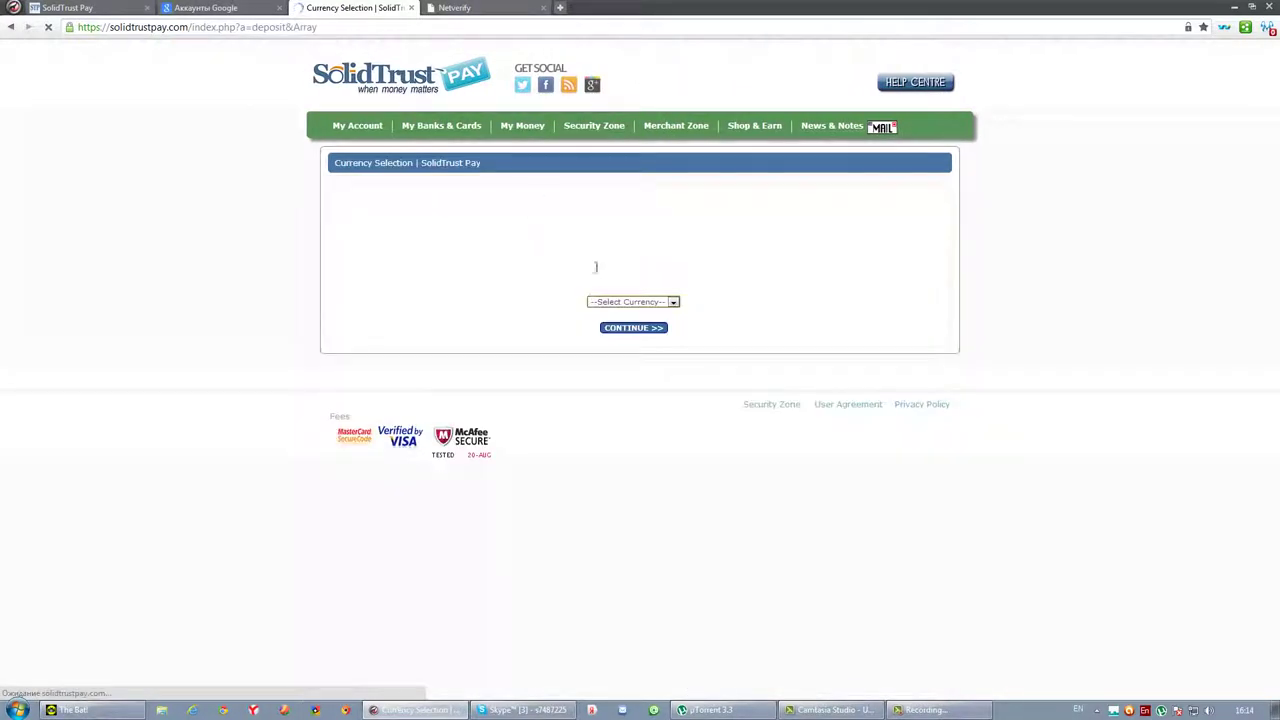
pyautogui.click(673, 303)
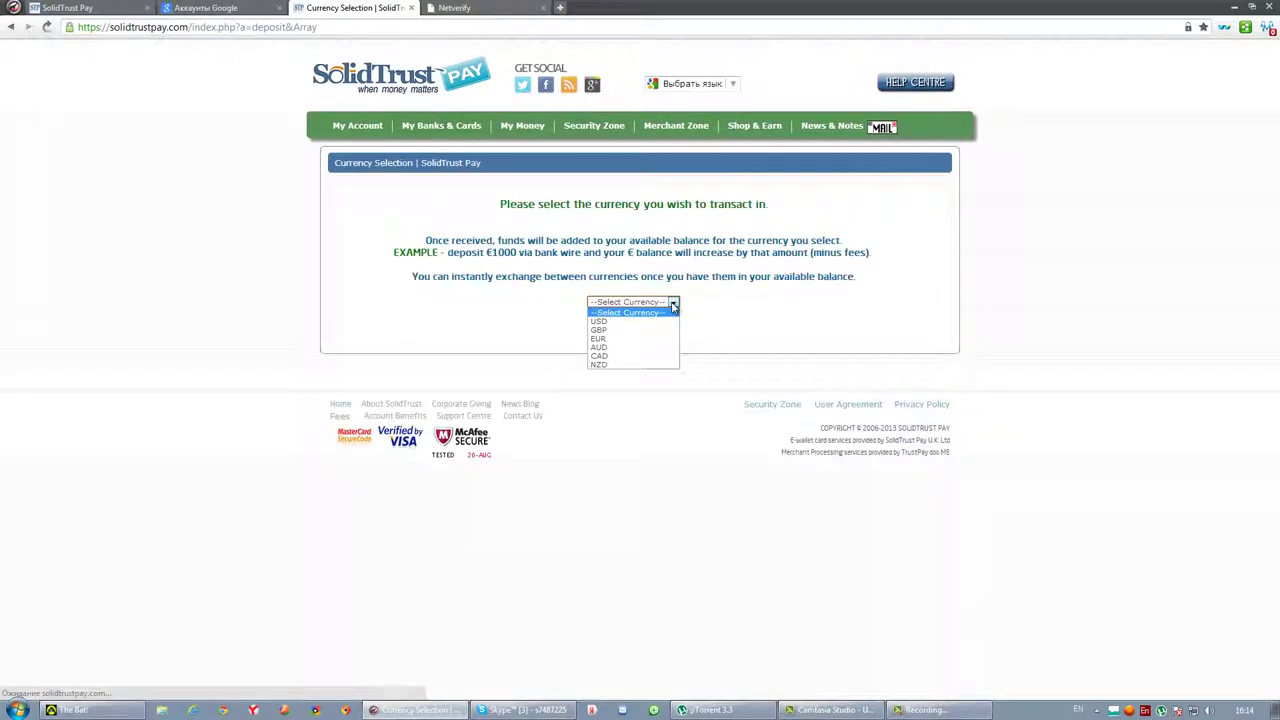
pyautogui.click(622, 321)
pyautogui.click(628, 332)
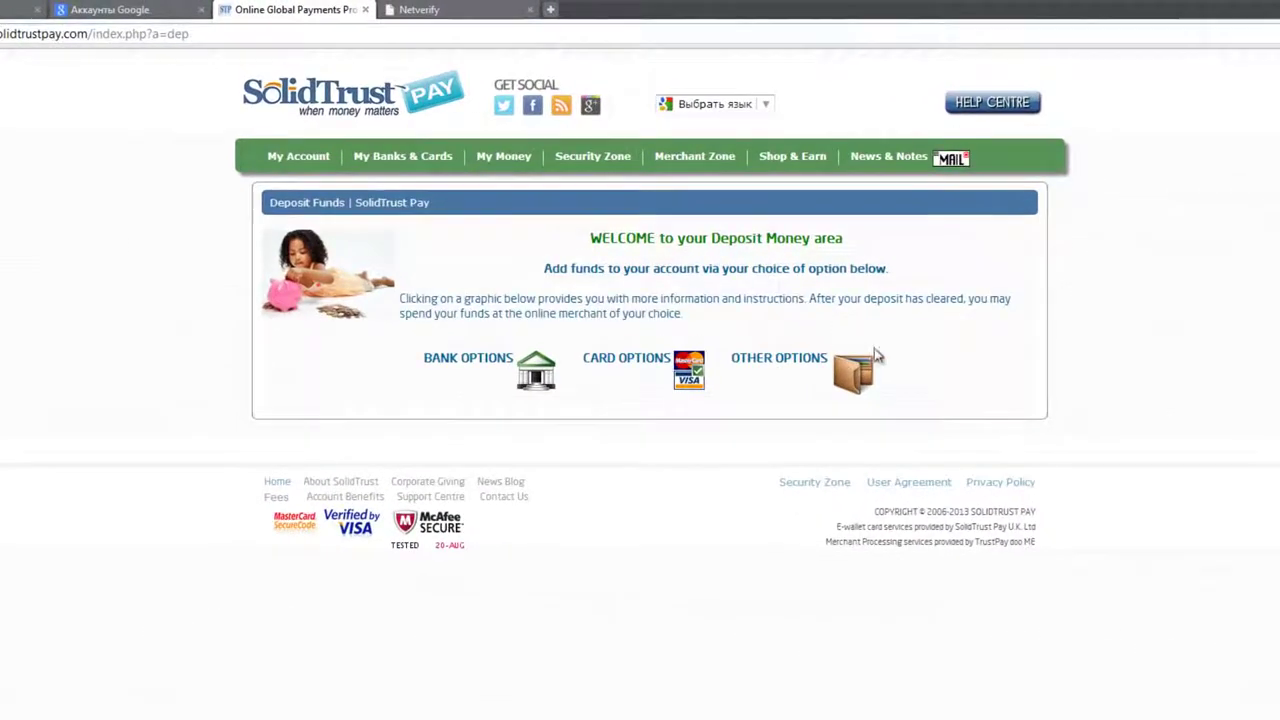
# - Choose the card options as the deposit method and open the credit or debit card deposit form
pyautogui.click(685, 353)
pyautogui.click(537, 341)
pyautogui.click(660, 330)
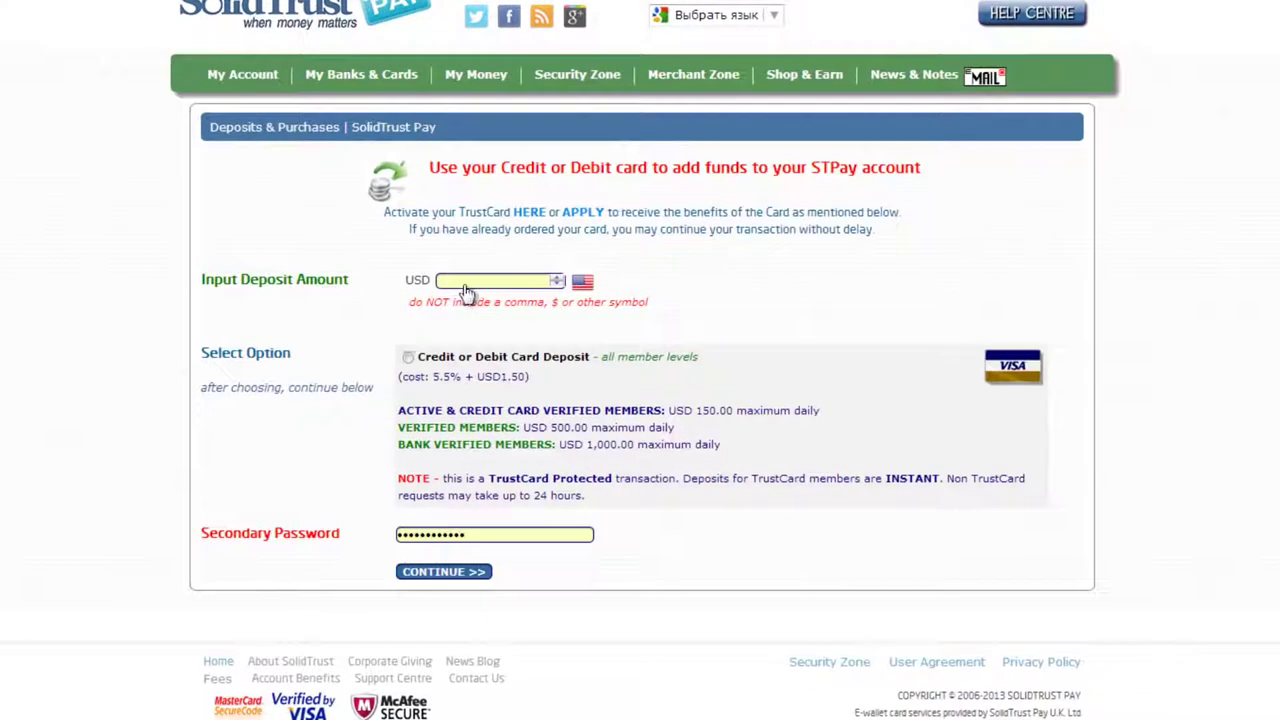
# - Submit a 100 USD deposit request with Credit or Debit Card Deposit selected and the secondary password filled in
pyautogui.click(477, 308)
pyautogui.write('100')
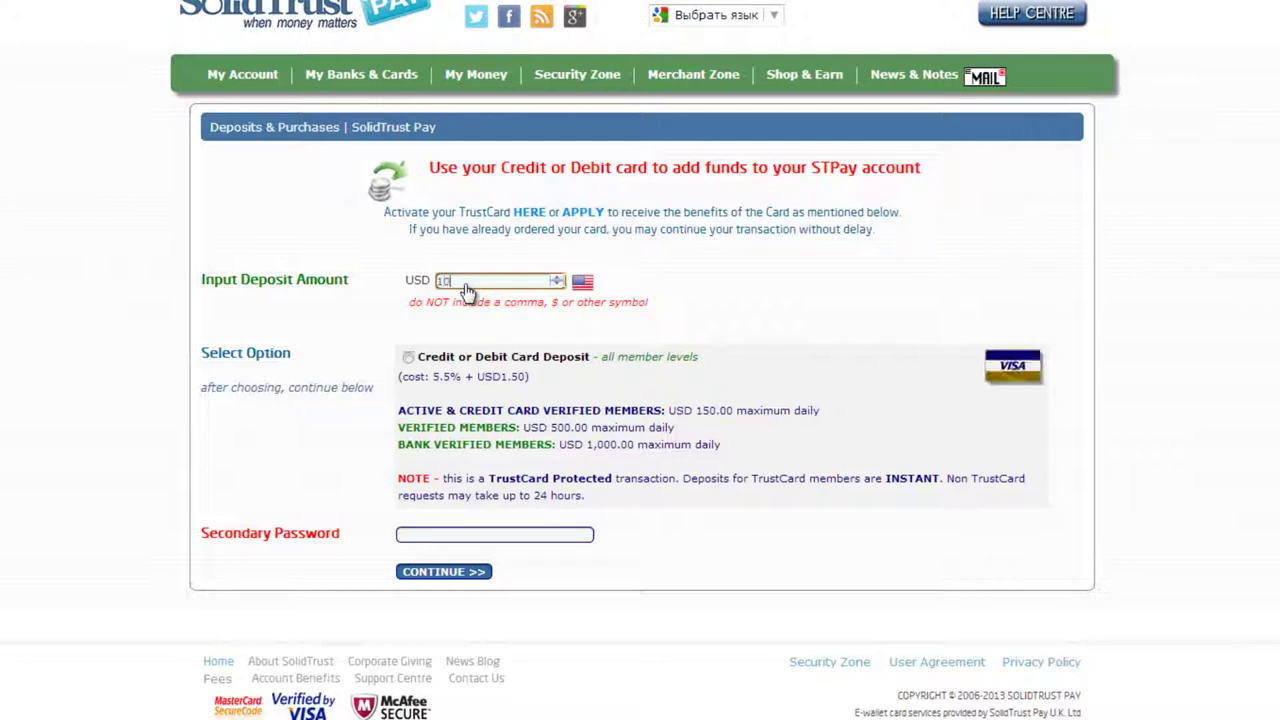
pyautogui.click(408, 358)
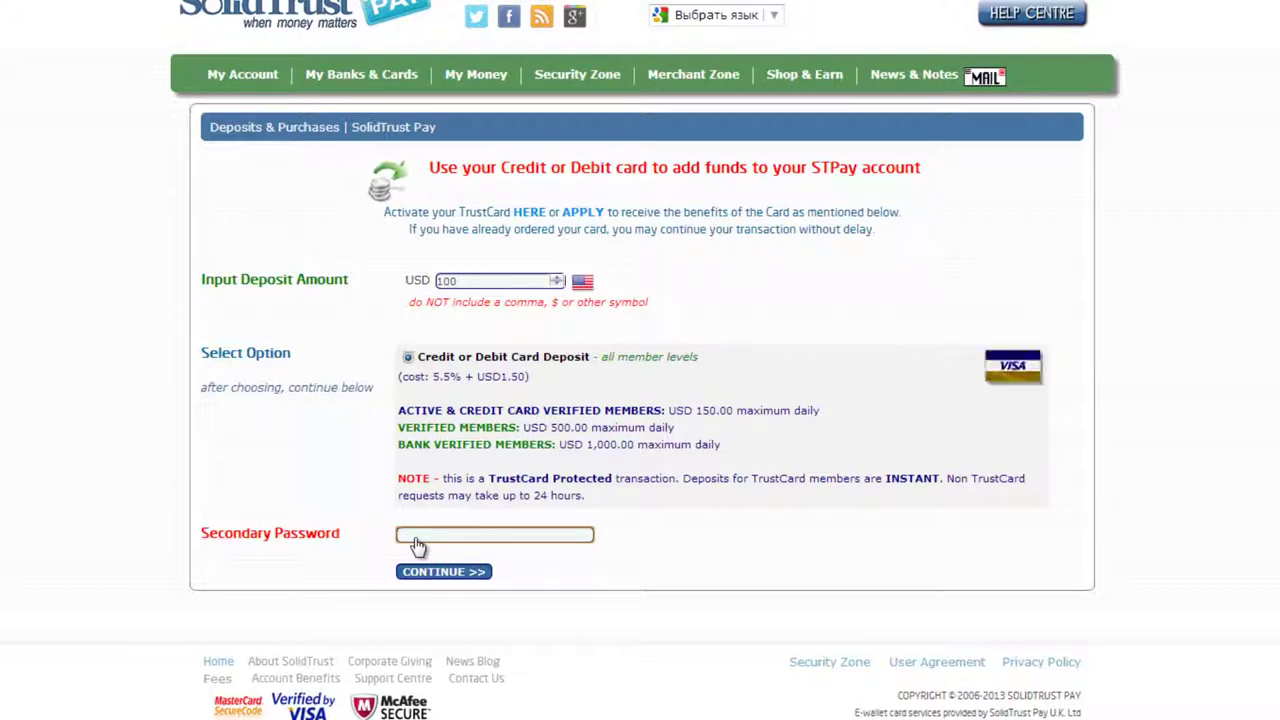
pyautogui.hotkey('ctrl', 'v')
pyautogui.click(460, 582)
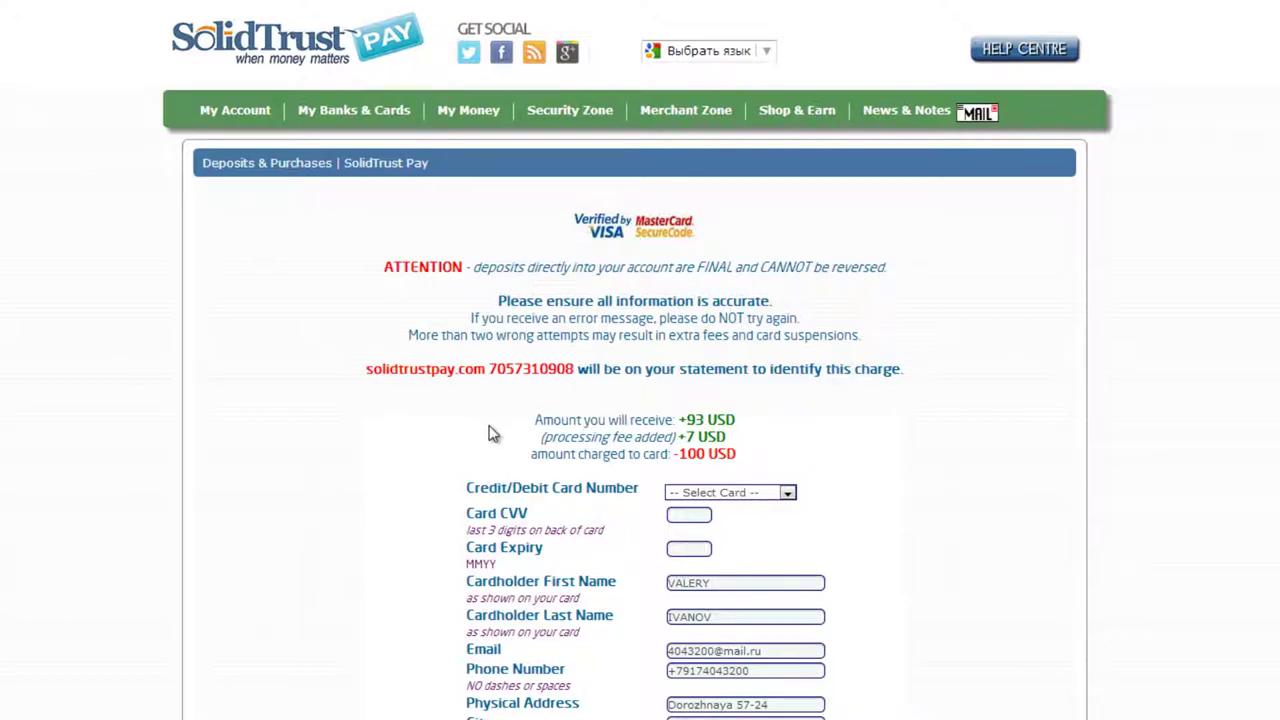
# - Try selecting a saved card in the deposit form's Credit/Debit Card Number field and reset the selection to none
pyautogui.scroll(-1, 452, 428)
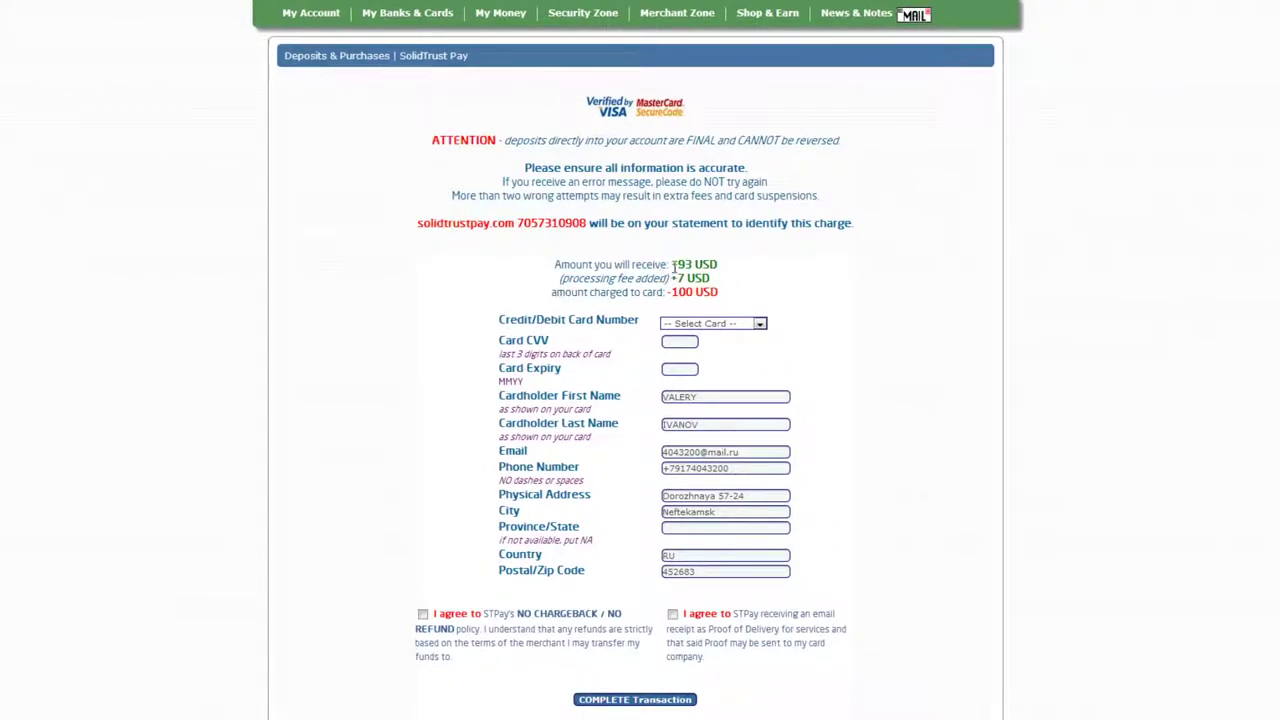
pyautogui.scroll(-1, 808, 262)
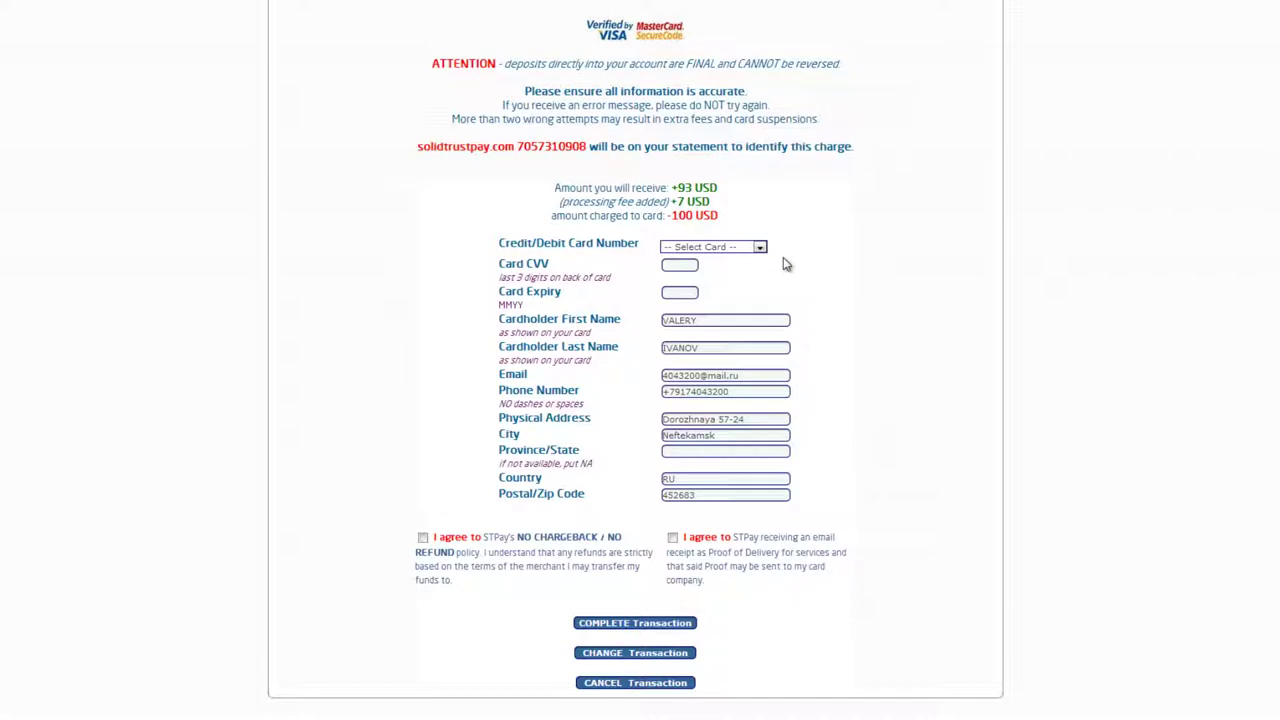
pyautogui.click(760, 248)
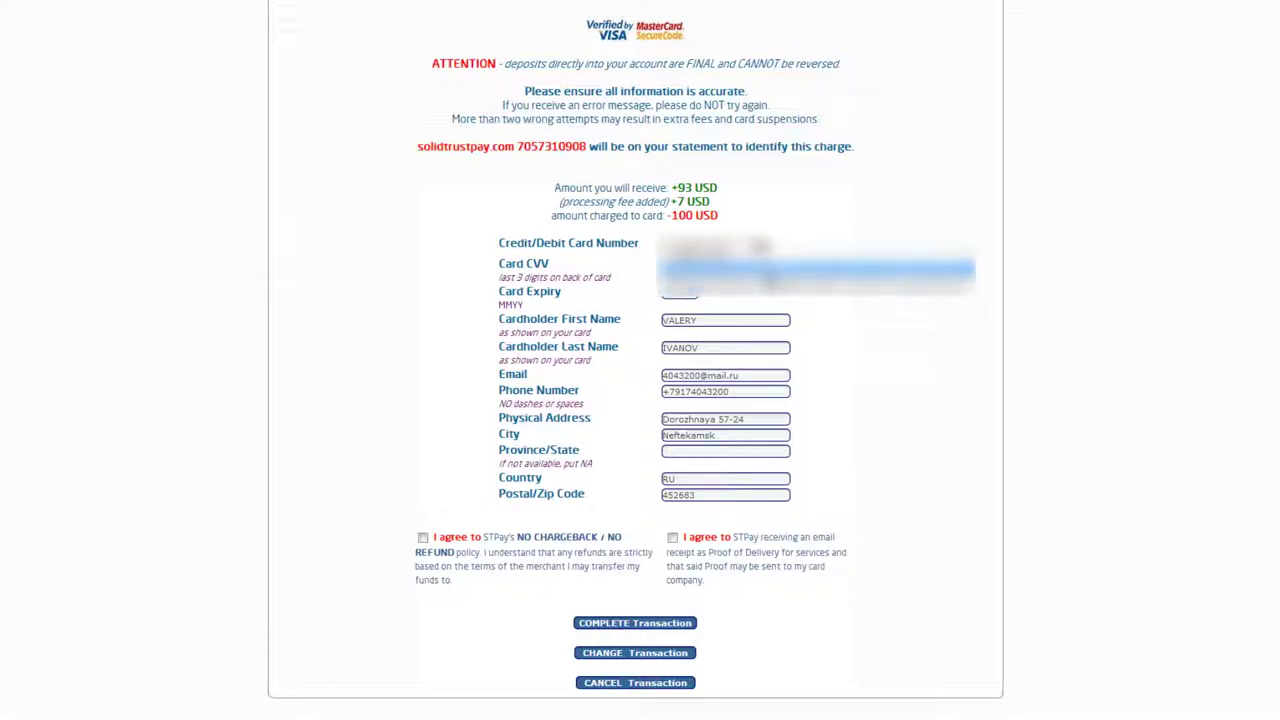
pyautogui.click(757, 288)
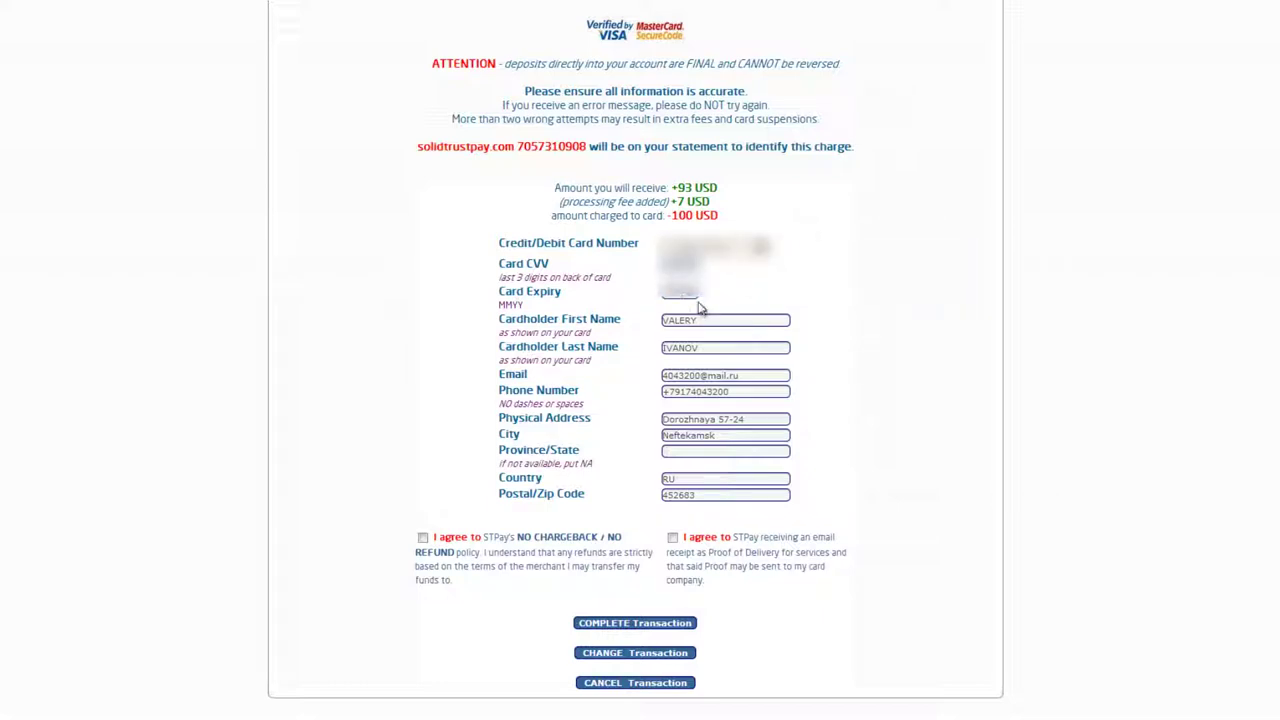
pyautogui.press('Up')
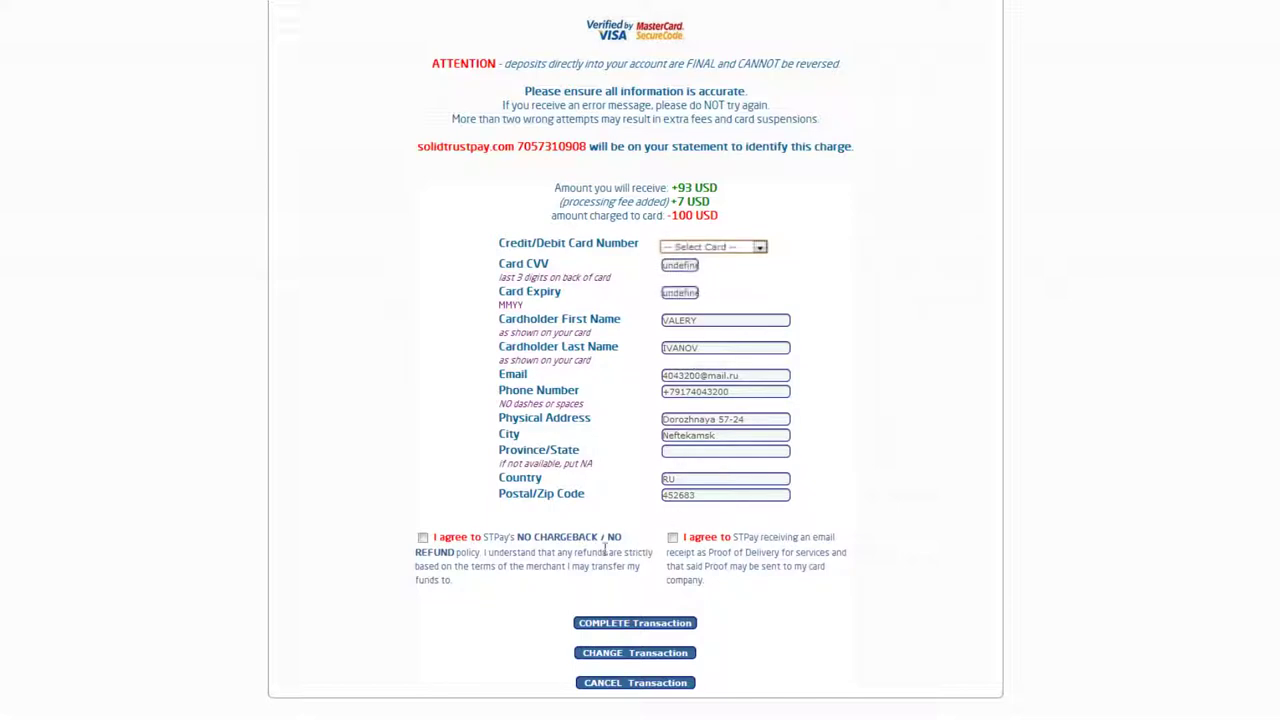
# - Agree to the no chargeback / no refund policy and to the email receipt as proof of delivery on the deposit form
pyautogui.click(423, 537)
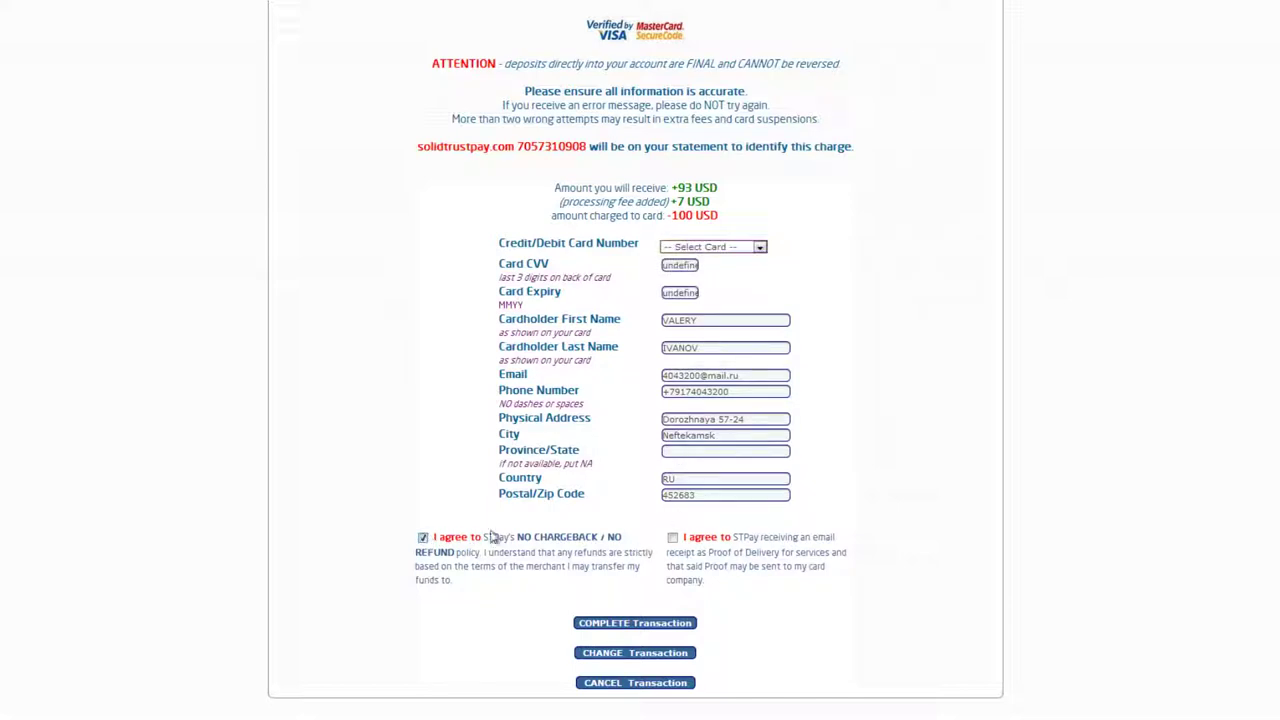
pyautogui.click(674, 540)
pyautogui.scroll(-1, 1030, 340)
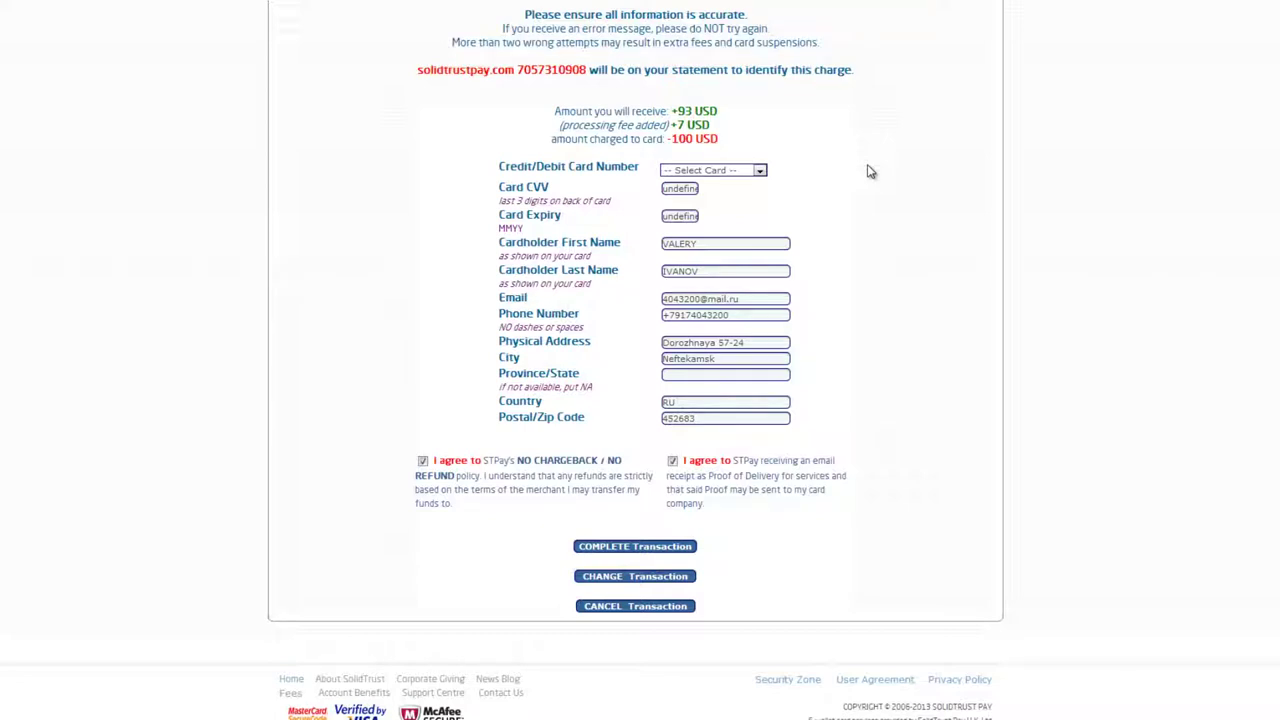
# - Start a withdrawal from the account and continue with USD as the transaction currency
pyautogui.scroll(3, 869, 172)
pyautogui.moveTo(500, 92)
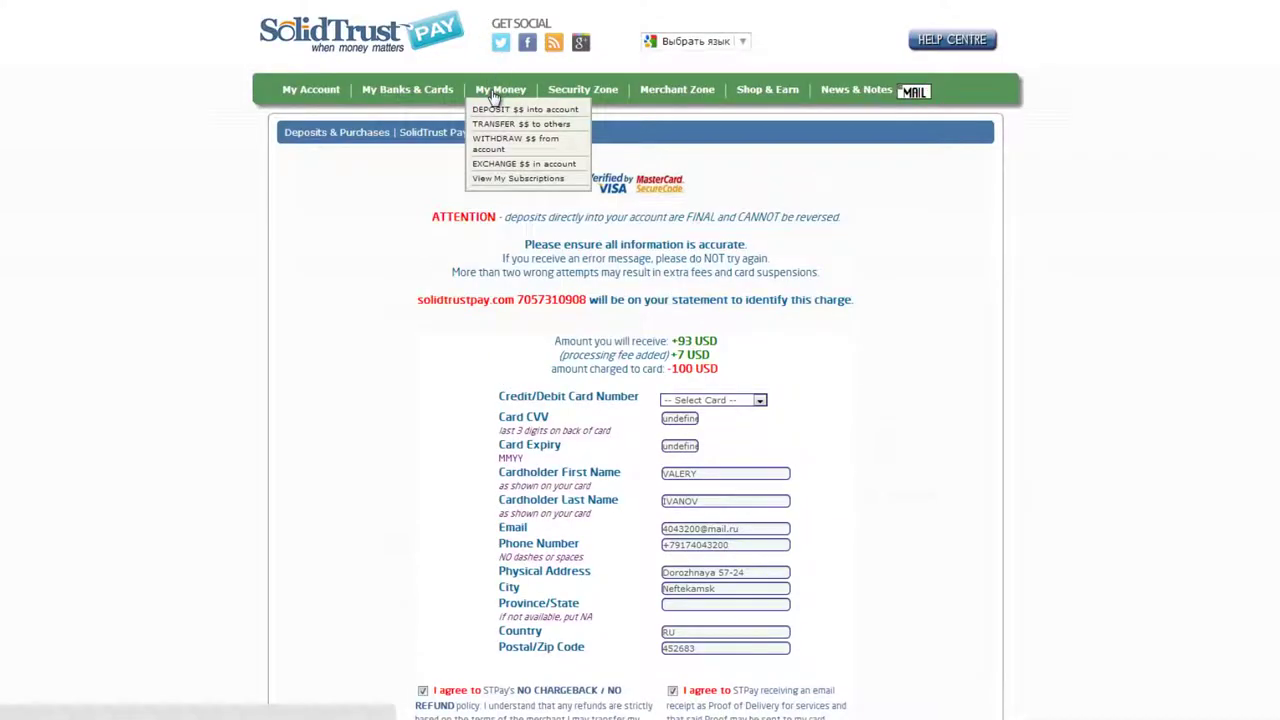
pyautogui.click(487, 150)
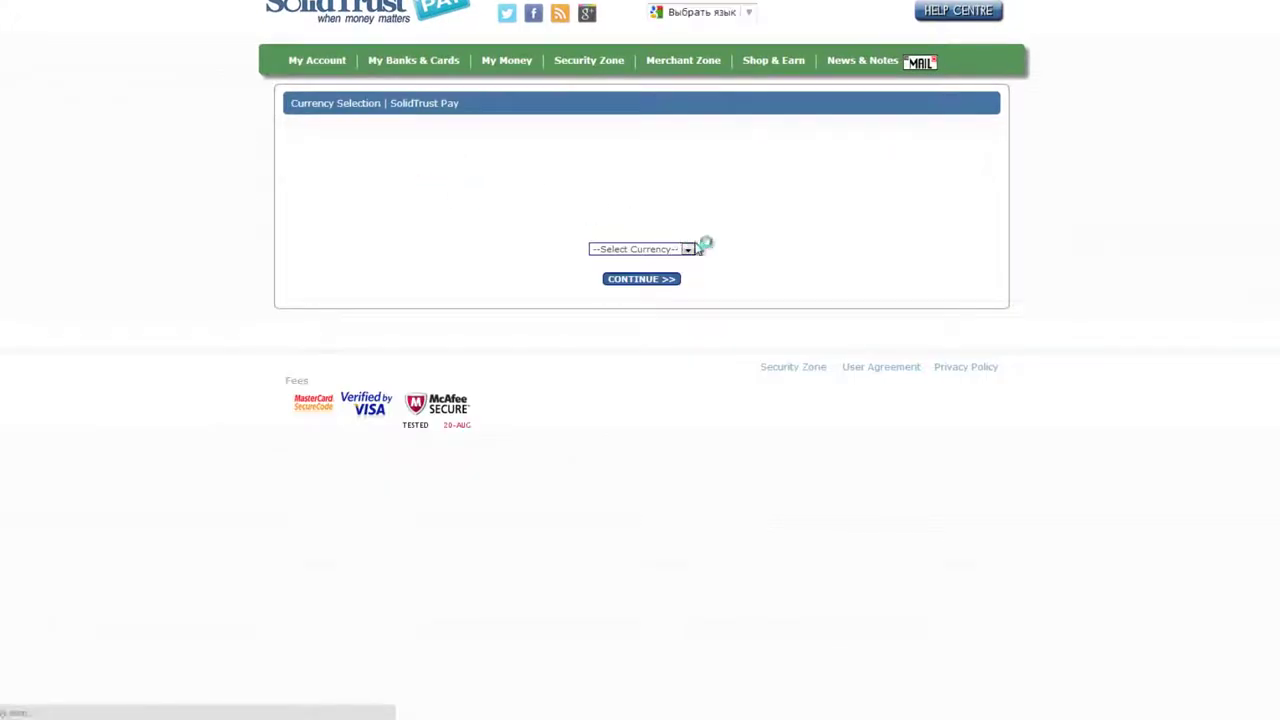
pyautogui.click(688, 250)
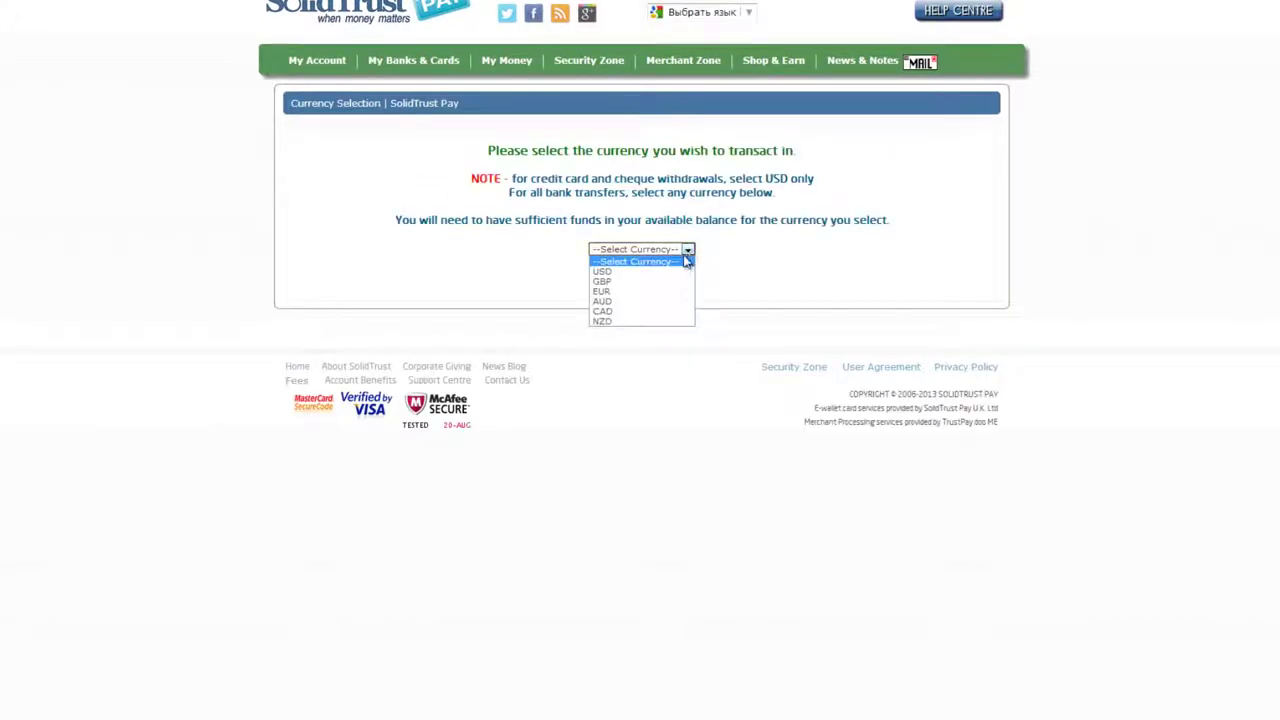
pyautogui.click(650, 271)
pyautogui.click(645, 280)
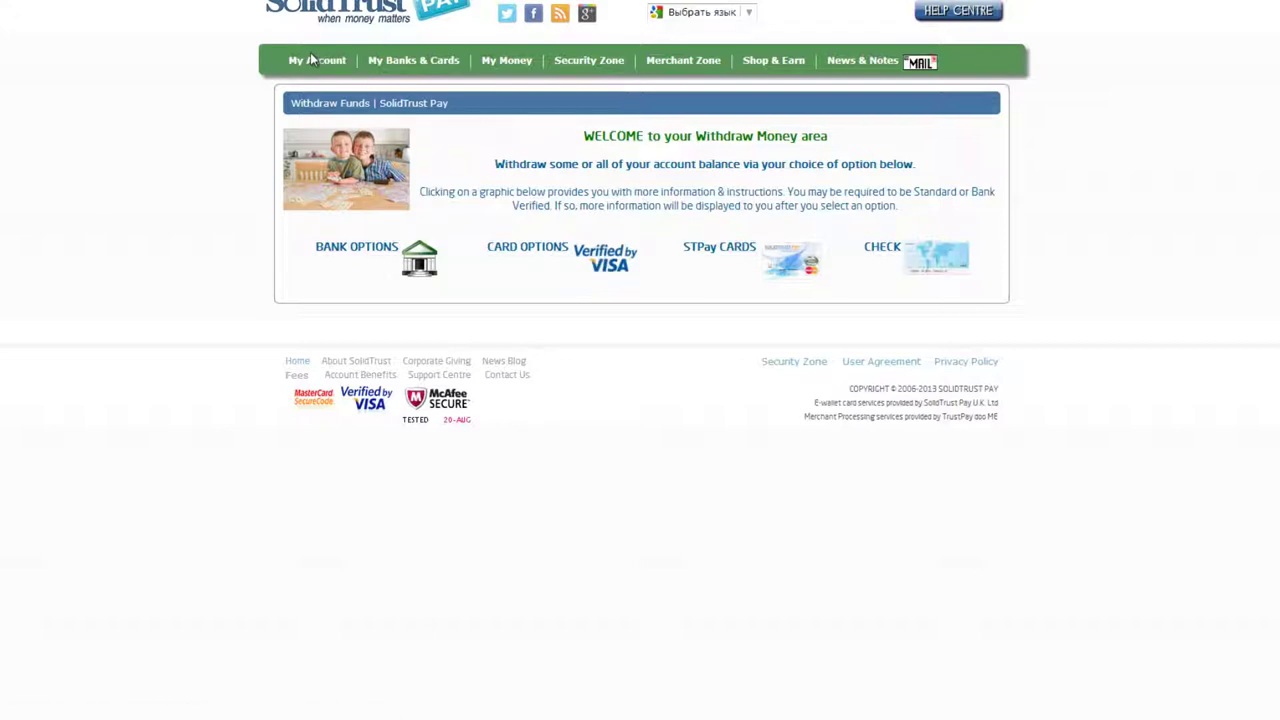
# - Open the account overview and look through the balances and recent transactions
pyautogui.click(294, 94)
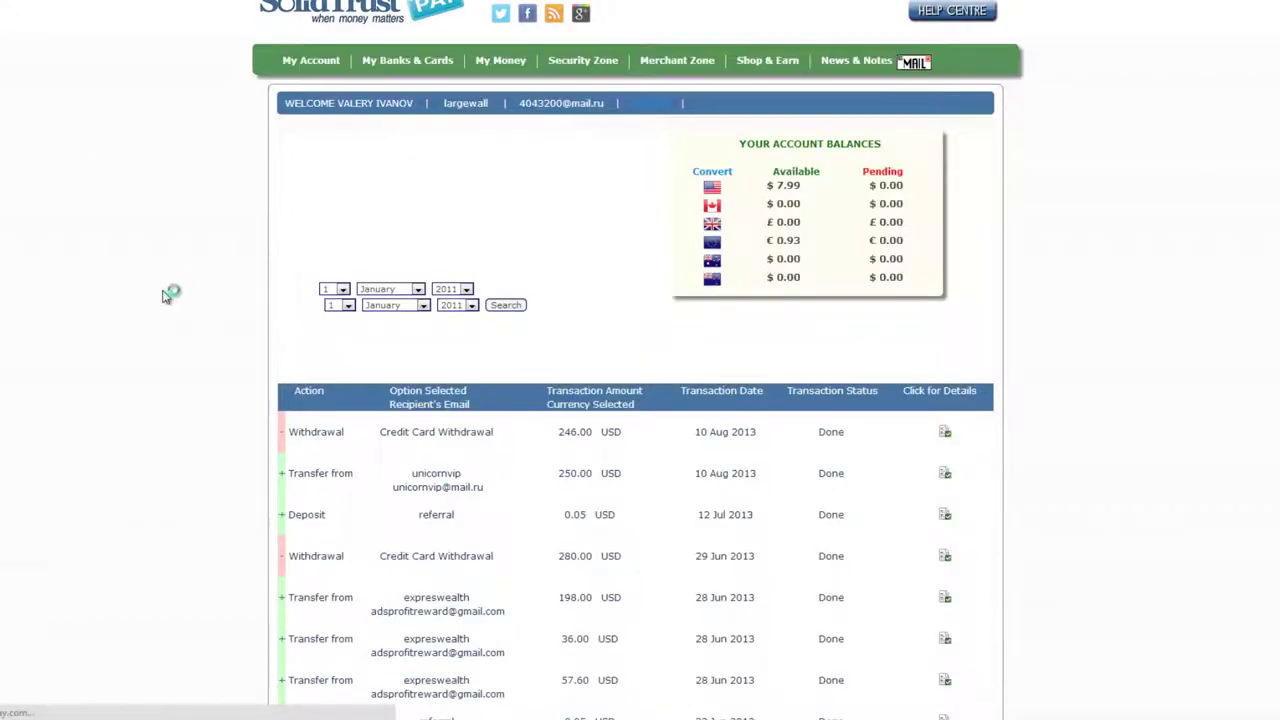
pyautogui.scroll(-1, 167, 295)
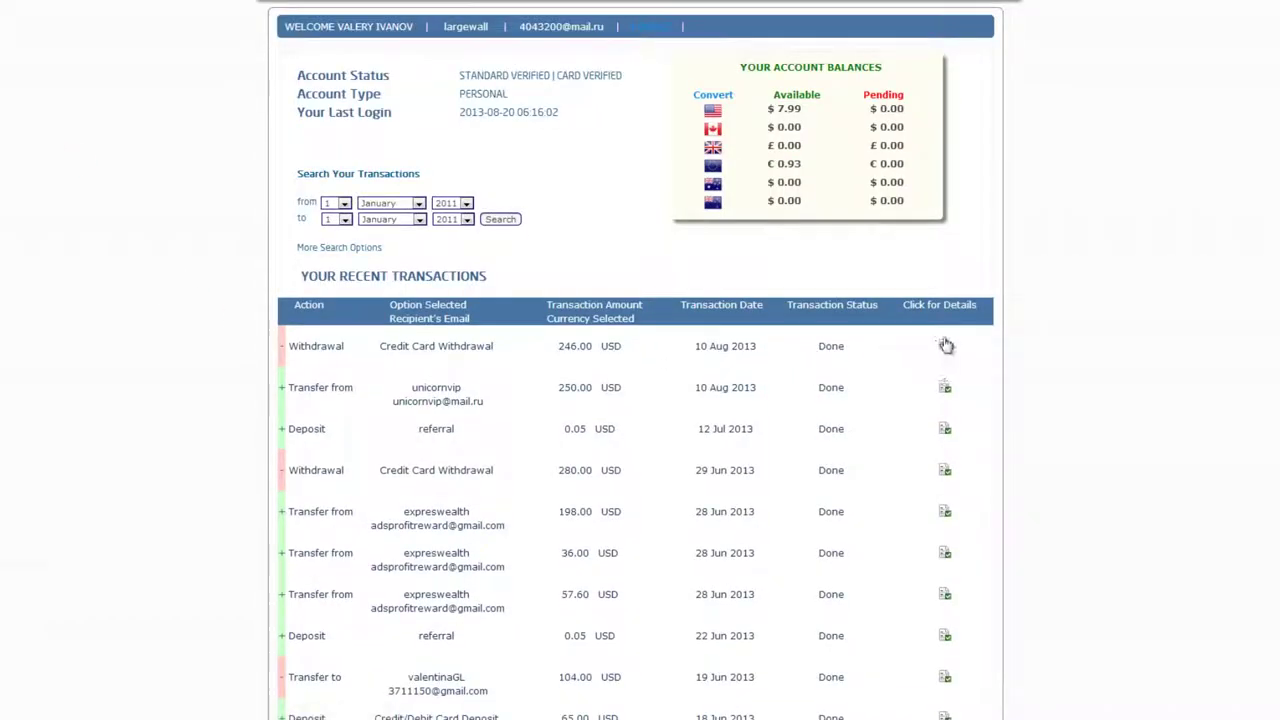
pyautogui.scroll(-1, 390, 360)
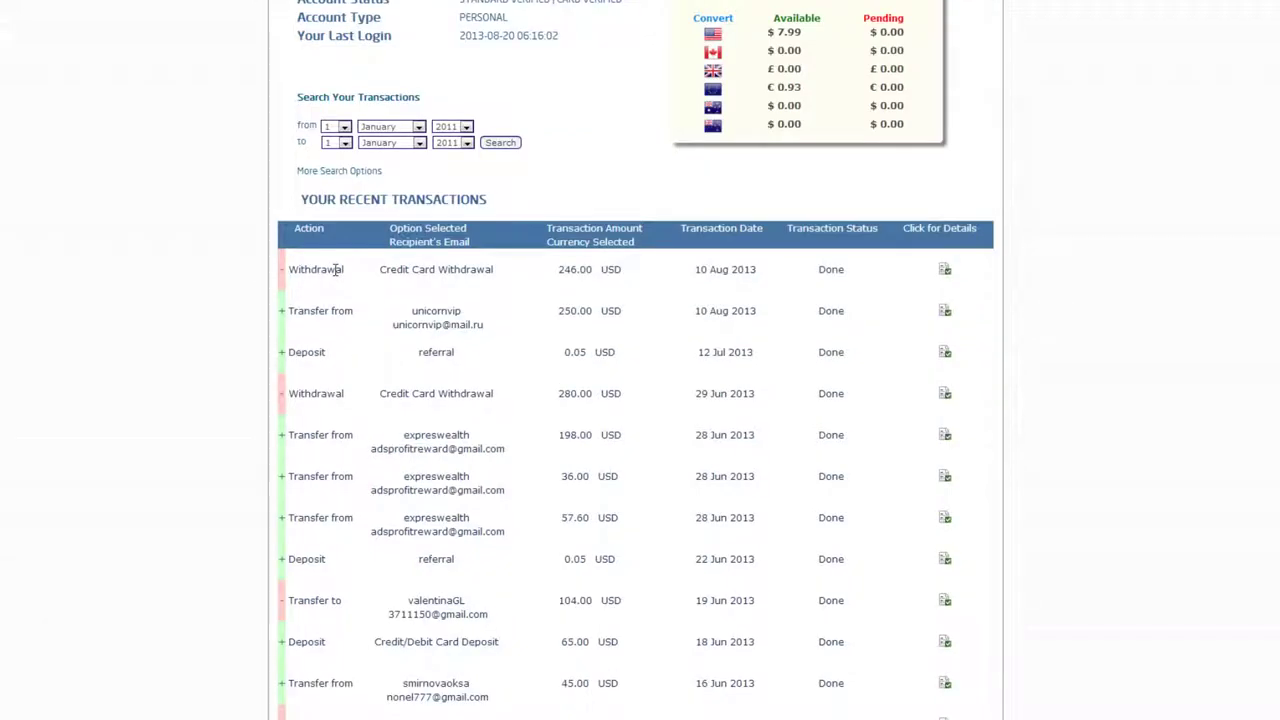
# - Expand the details of the 10 Aug 2013 credit card withdrawal, highlight the details text and collapse it again
pyautogui.scroll(1, 337, 270)
pyautogui.click(950, 347)
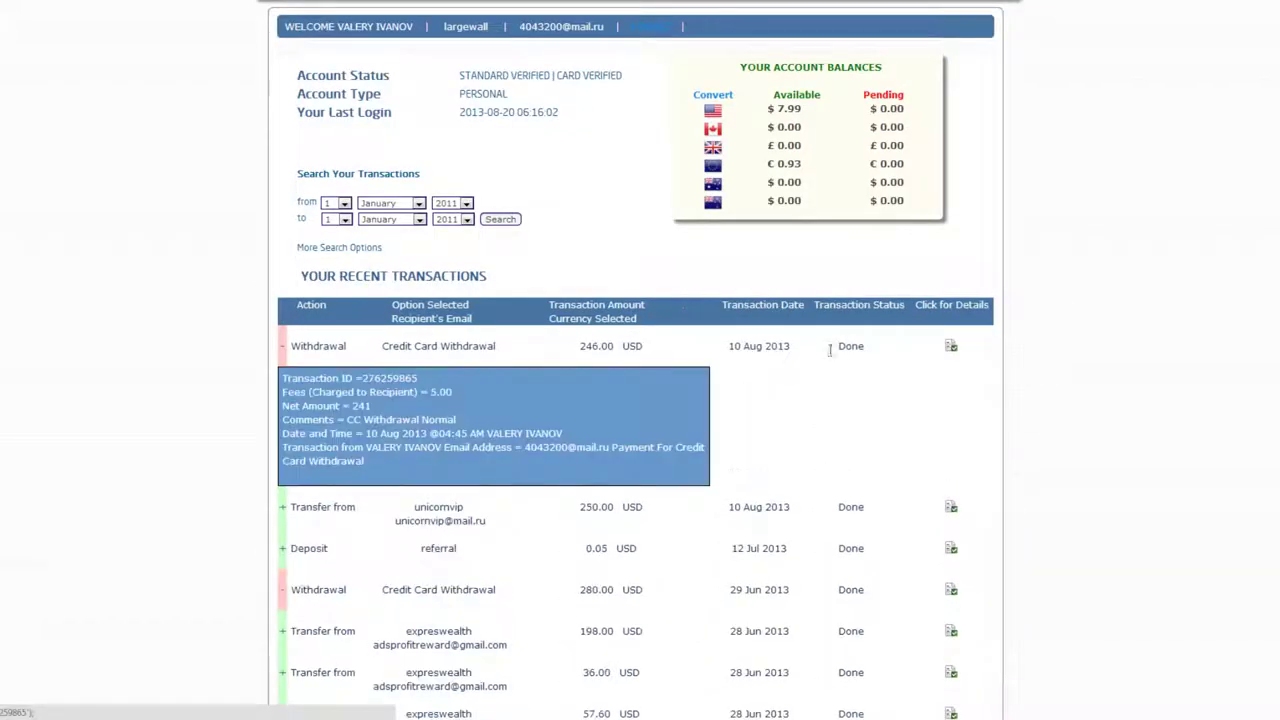
pyautogui.hotkey('ctrl', 'a')
pyautogui.click(283, 378)
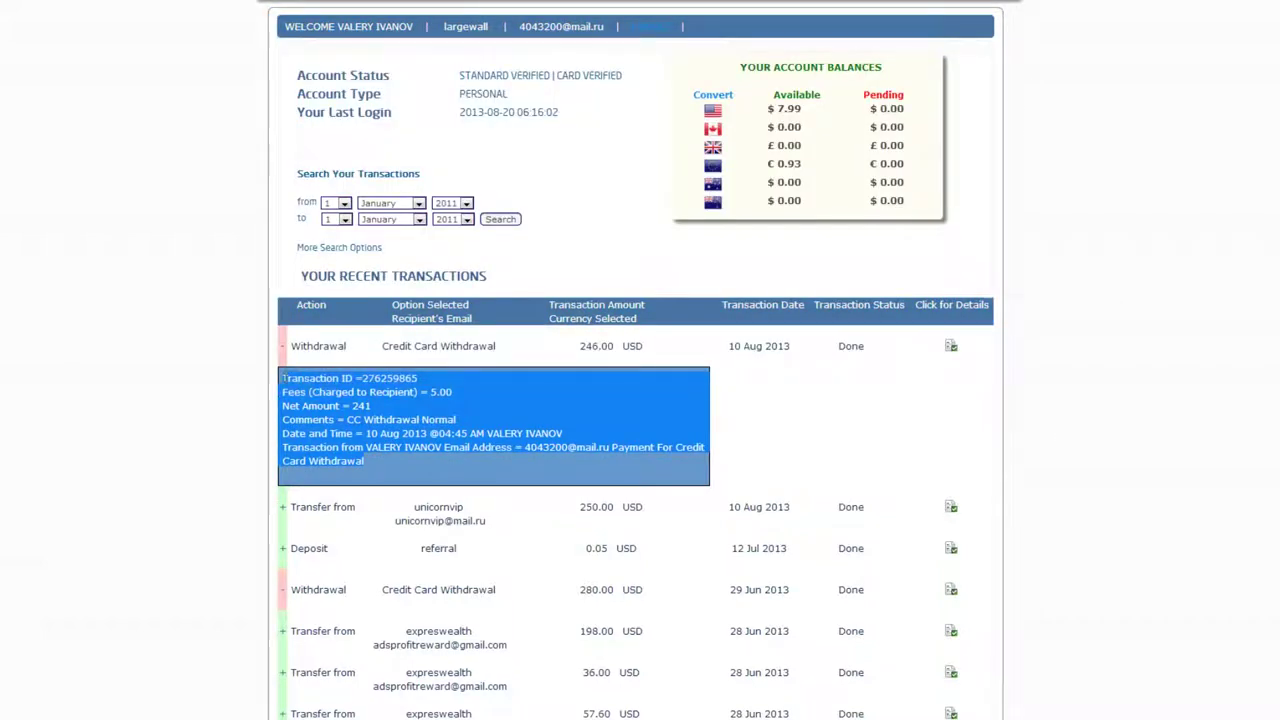
pyautogui.click(953, 349)
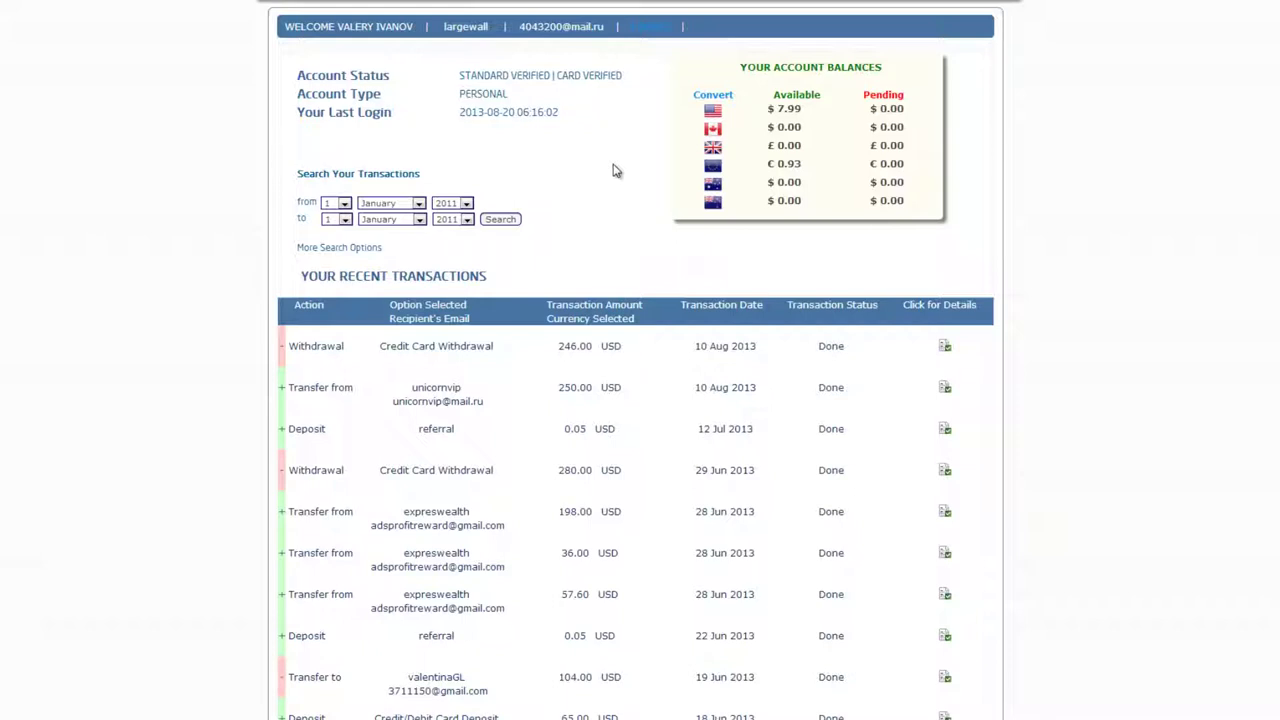
# - Open the account verification and upgrade page from the account overview
pyautogui.scroll(1, 615, 170)
pyautogui.moveTo(585, 68)
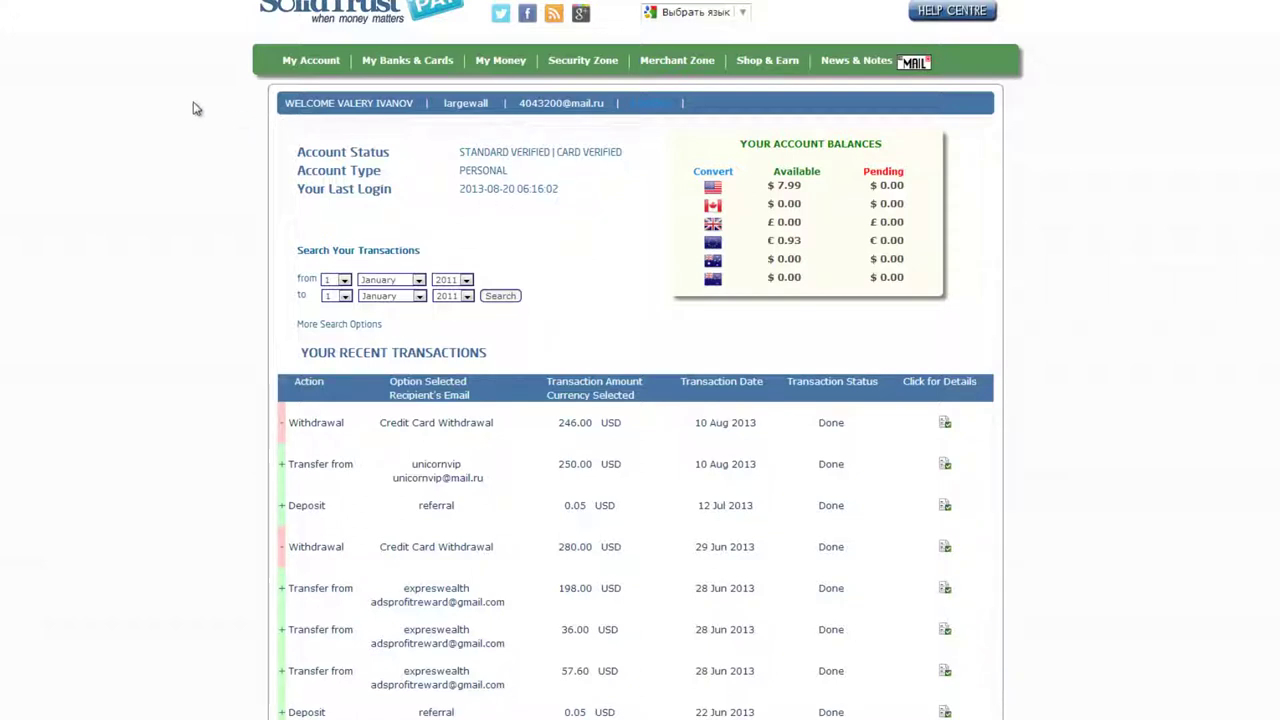
pyautogui.moveTo(305, 60)
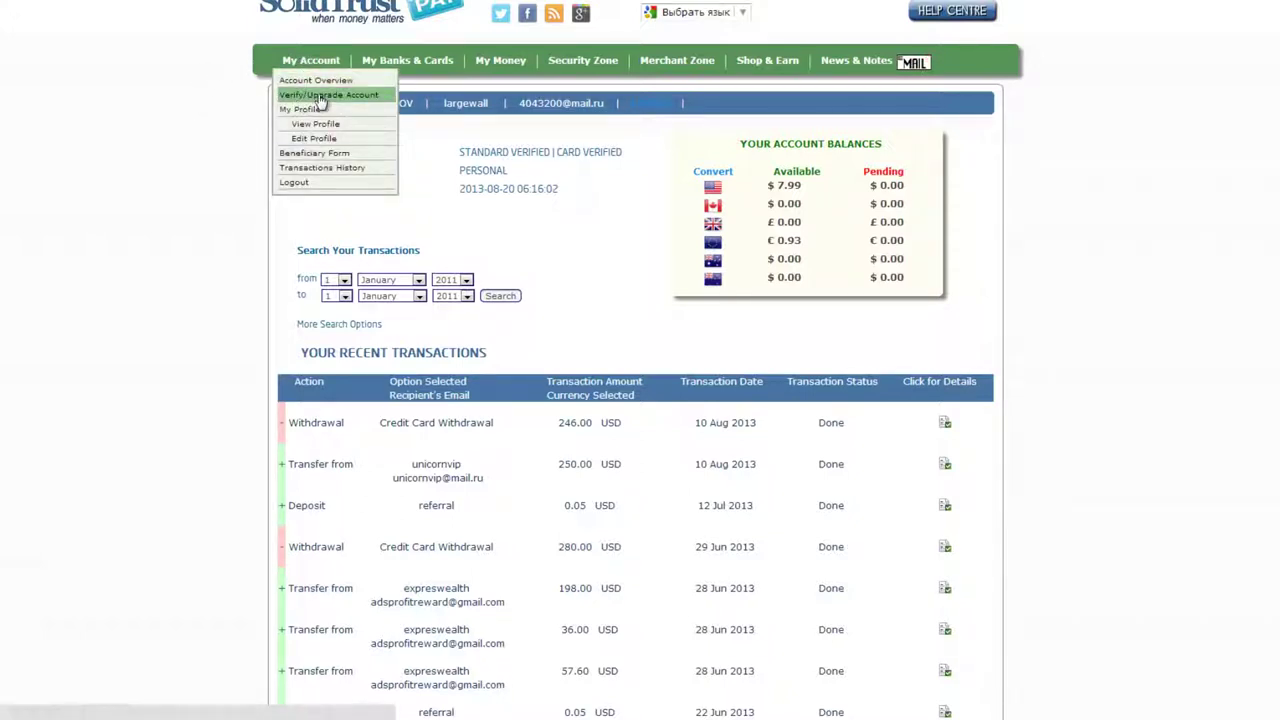
pyautogui.click(318, 95)
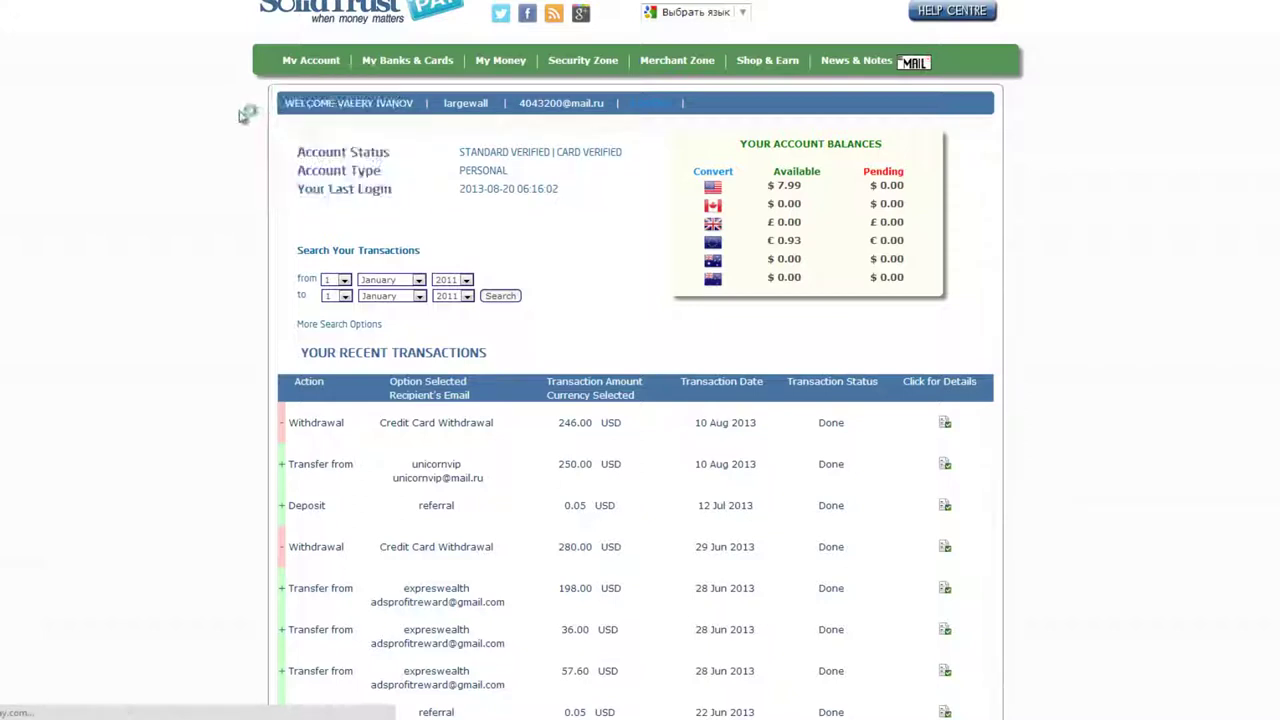